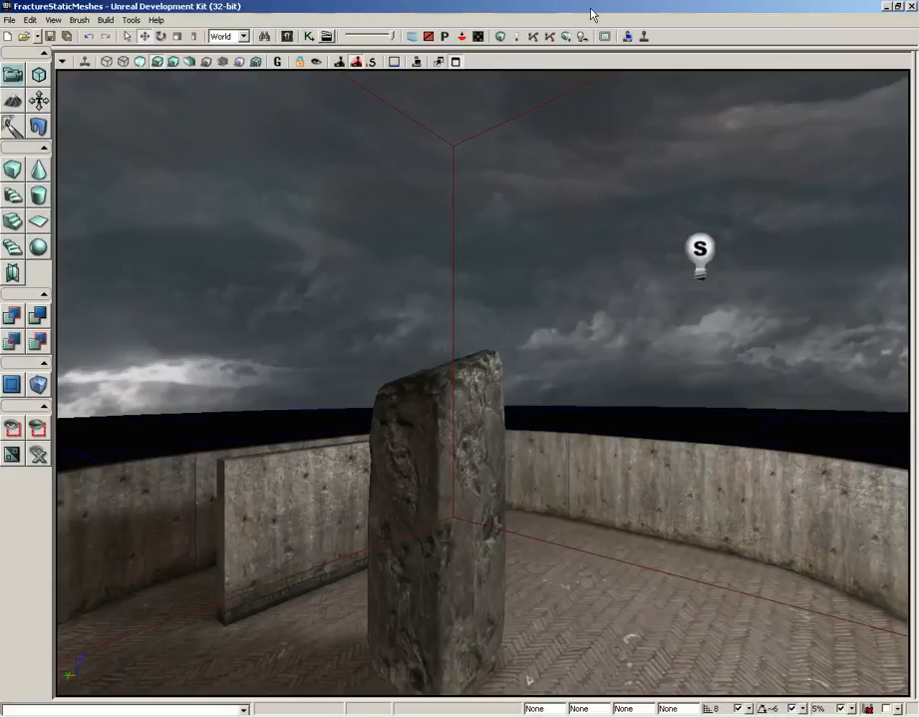
- Open the fractured_column mesh from the FractureMeshDemo package in the Static Mesh Editor and launch the Fracture Tool
left_click(287, 37)
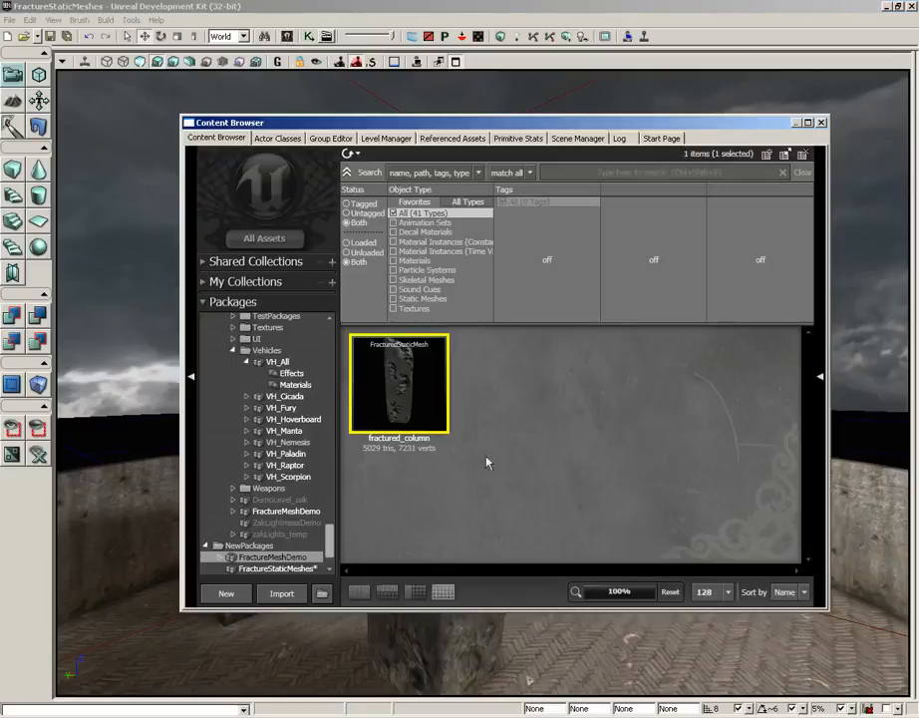
mouse_move(410, 397)
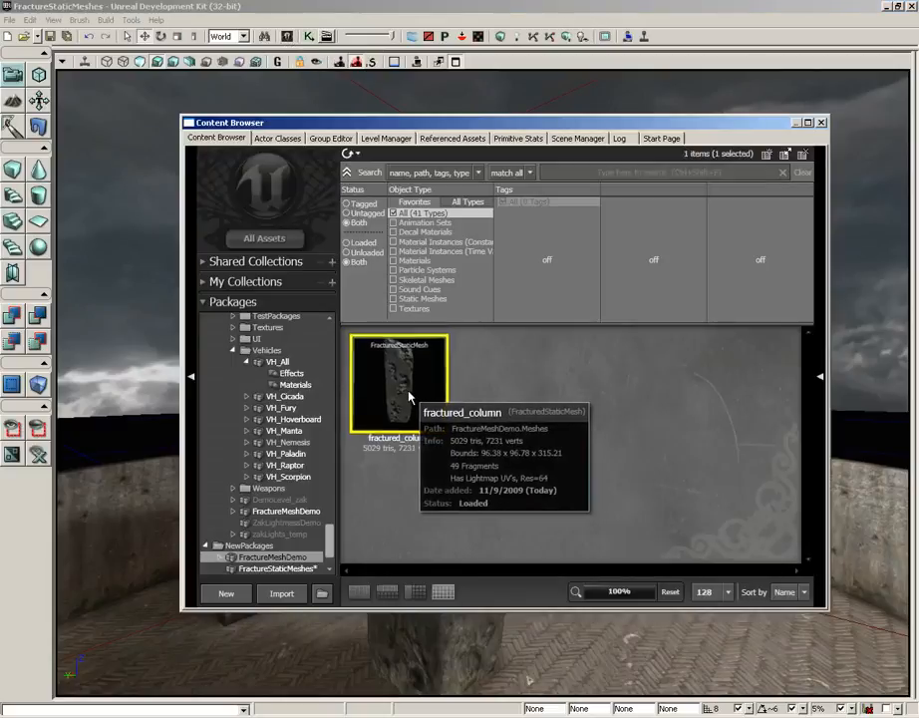
double_click(408, 397)
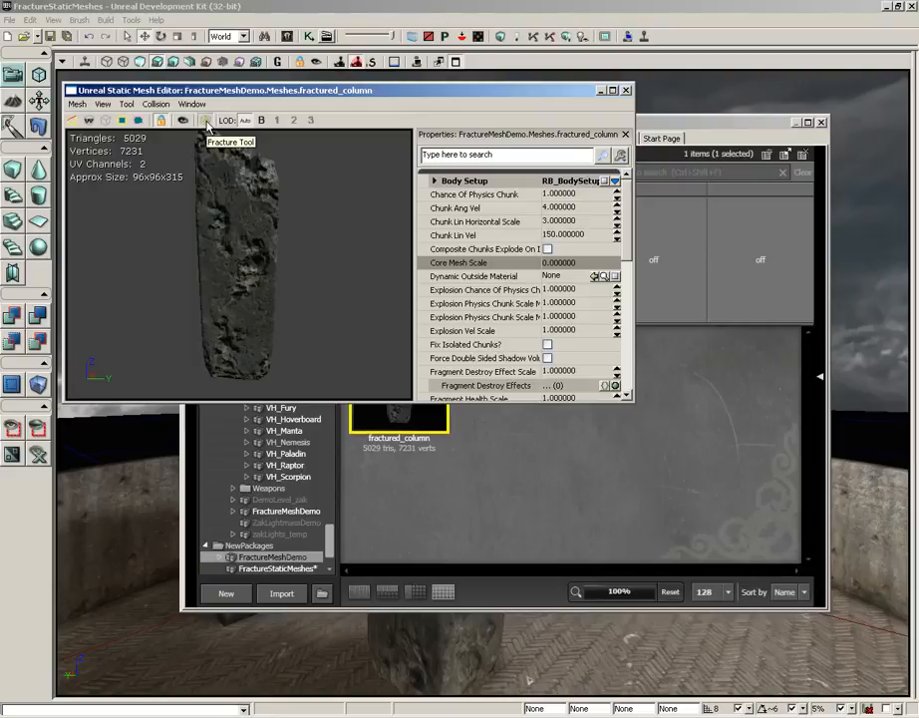
left_click(205, 121)
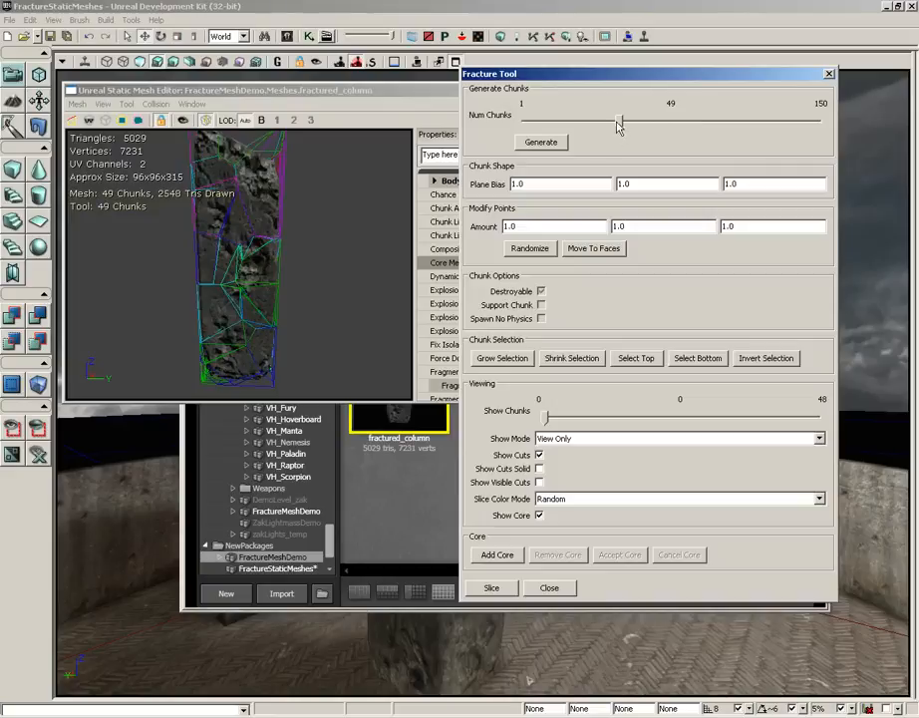
- Set the number of chunks to 50 and leave the three plane bias values unchanged
mouse_move(619, 122)
left_mouse_down()
mouse_move(814, 121)
mouse_move(622, 123)
left_mouse_up()
double_click(521, 184)
double_click(626, 186)
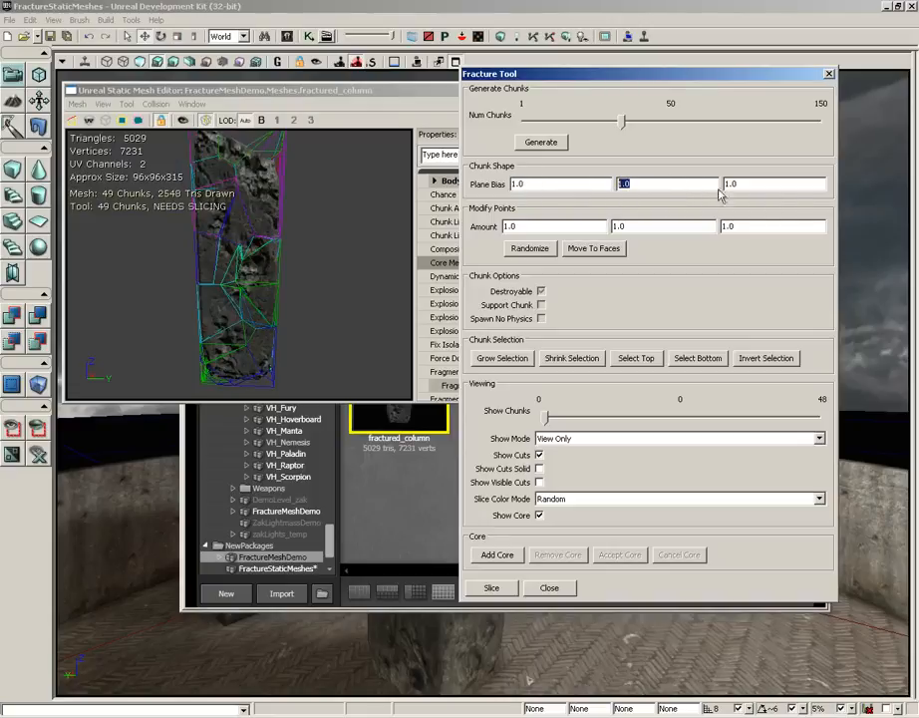
double_click(731, 185)
- Show the column's cuts as solid coloured chunks and inspect the column from several sides
left_click_drag(309, 264, 256, 260)
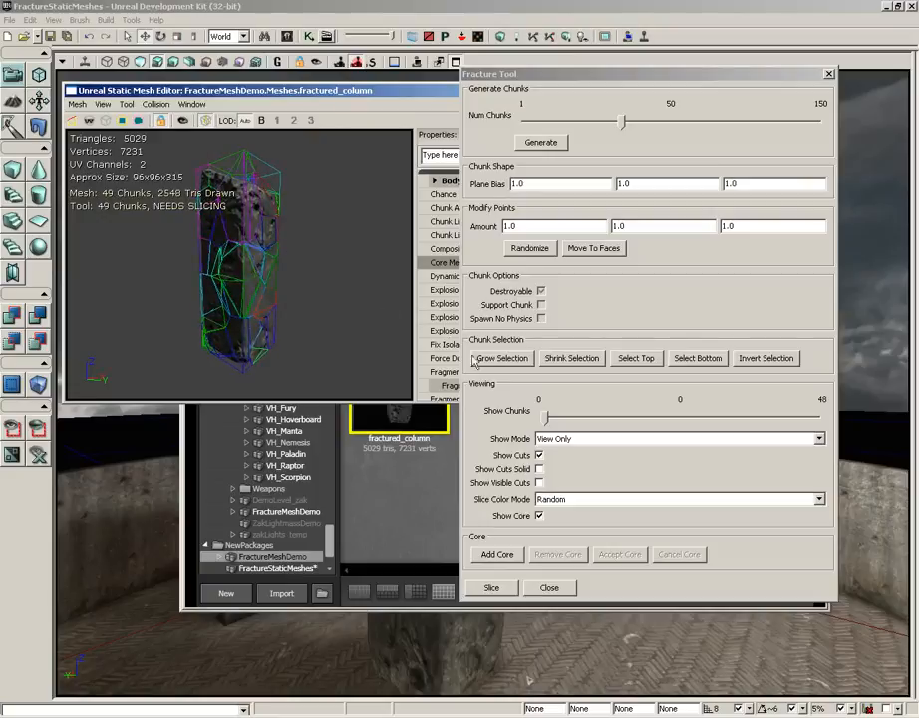
left_click(540, 469)
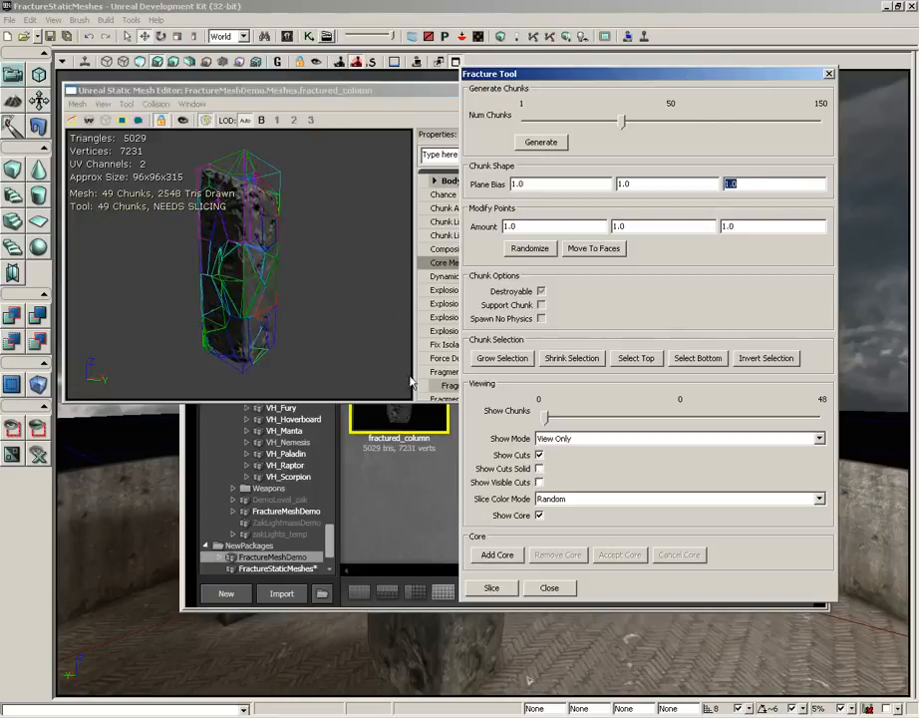
left_click_drag(317, 258, 229, 230)
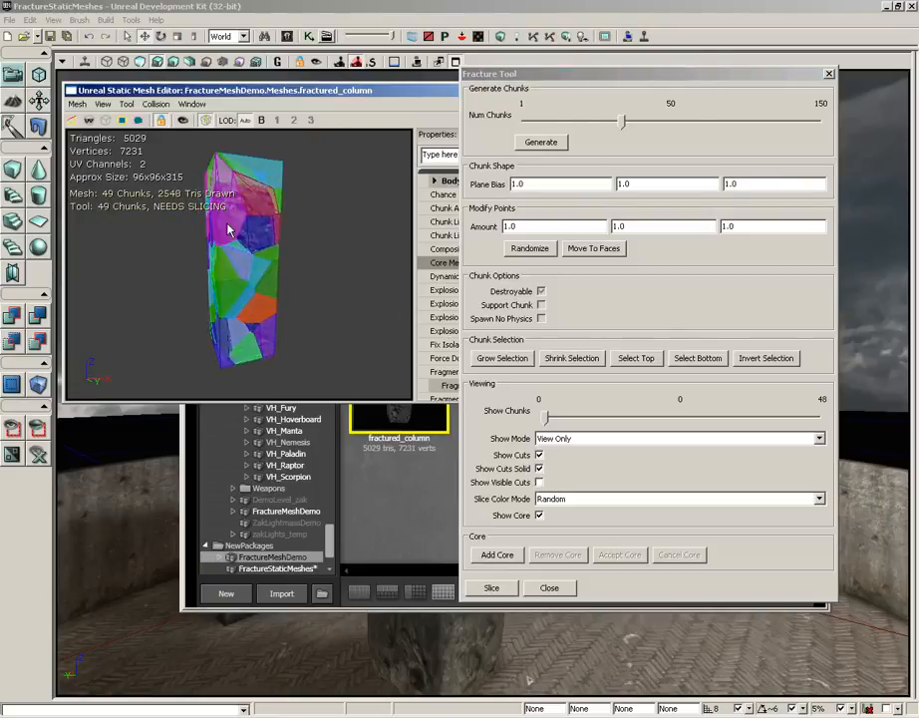
left_click_drag(196, 162, 209, 180)
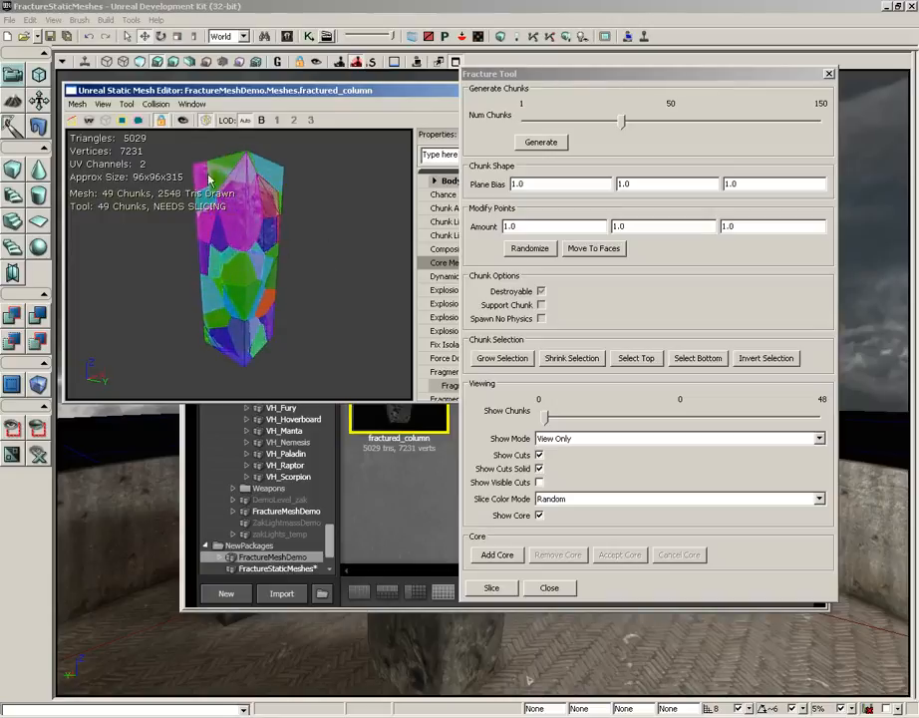
left_click_drag(339, 204, 337, 211)
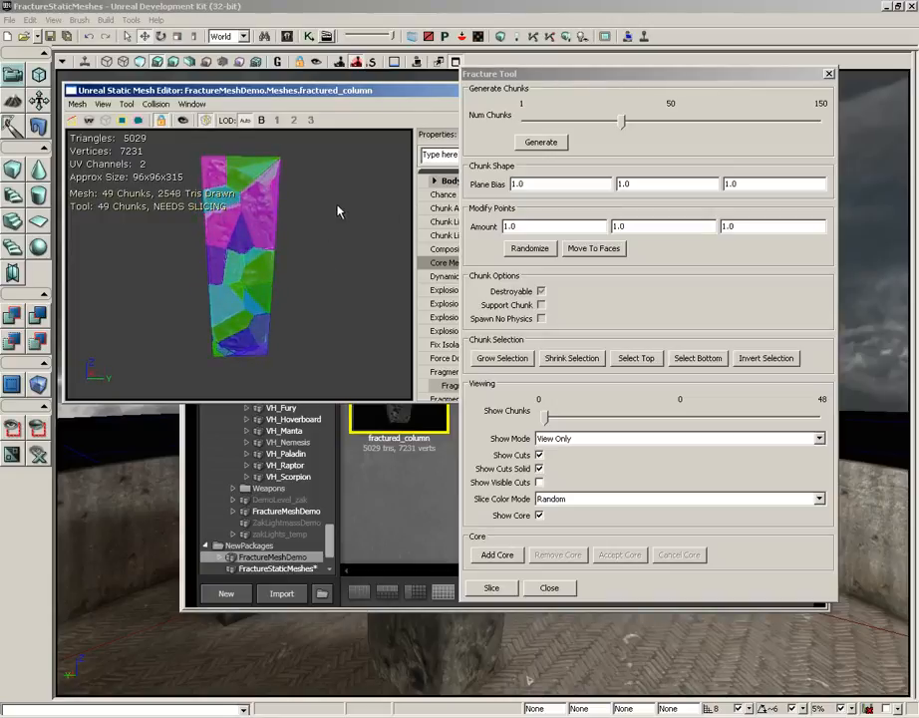
- Set the first two plane bias values to .1 and inspect the flattened chunks around the column
left_click(562, 186)
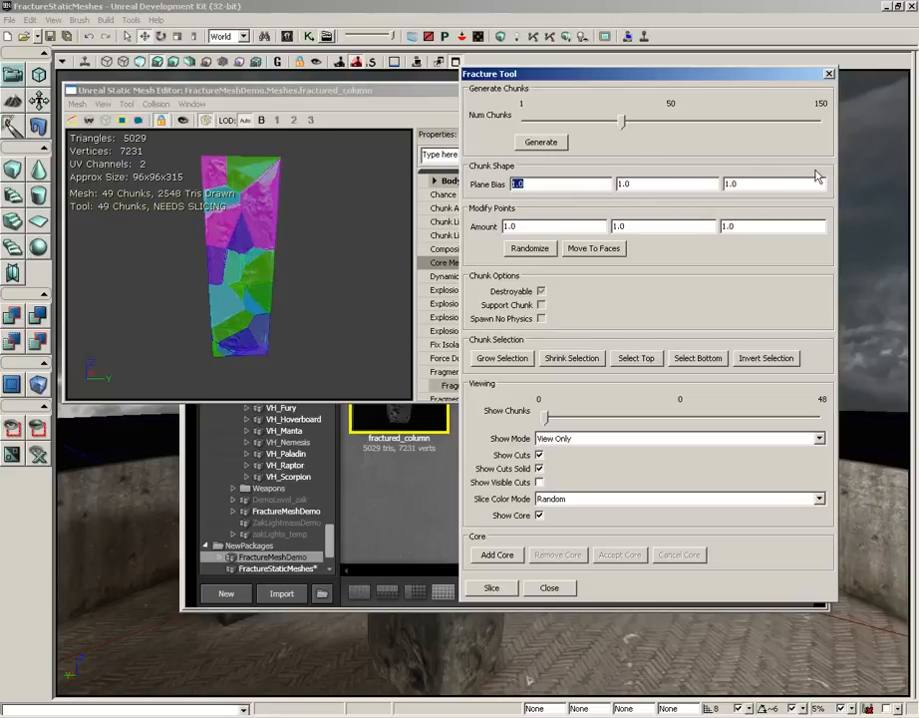
type(".1")
key("Tab")
type(".")
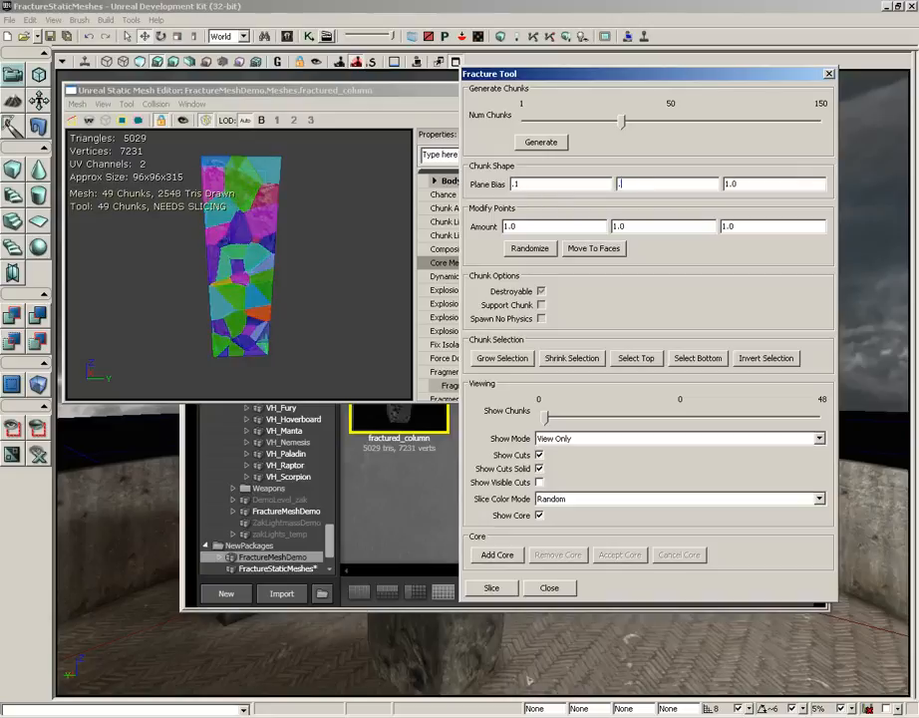
type("1")
left_click_drag(317, 276, 279, 278)
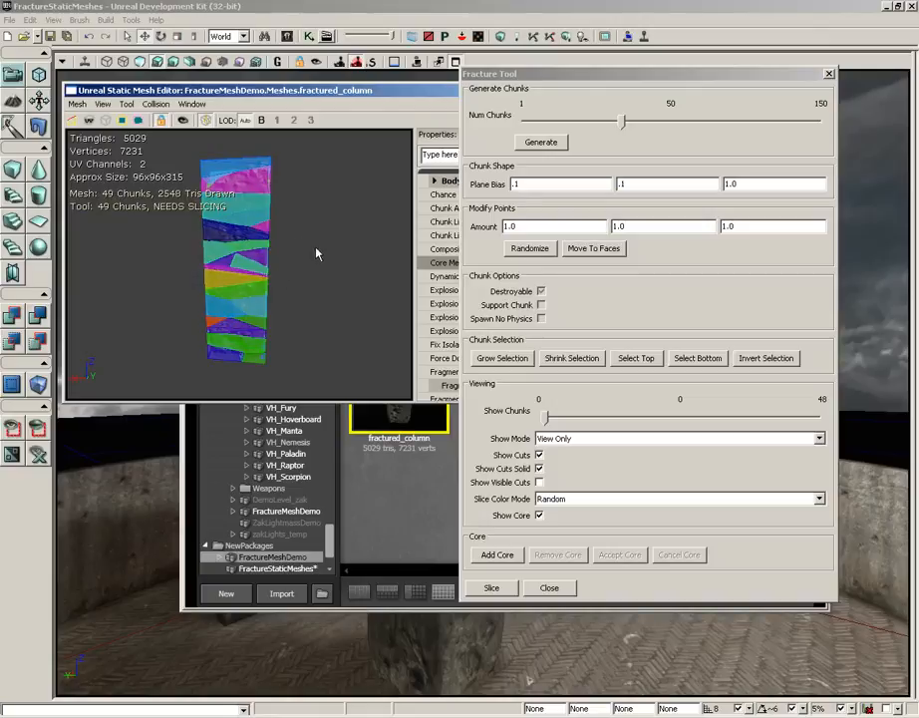
mouse_move(316, 252)
left_mouse_down()
mouse_move(126, 223)
mouse_move(308, 253)
left_mouse_up()
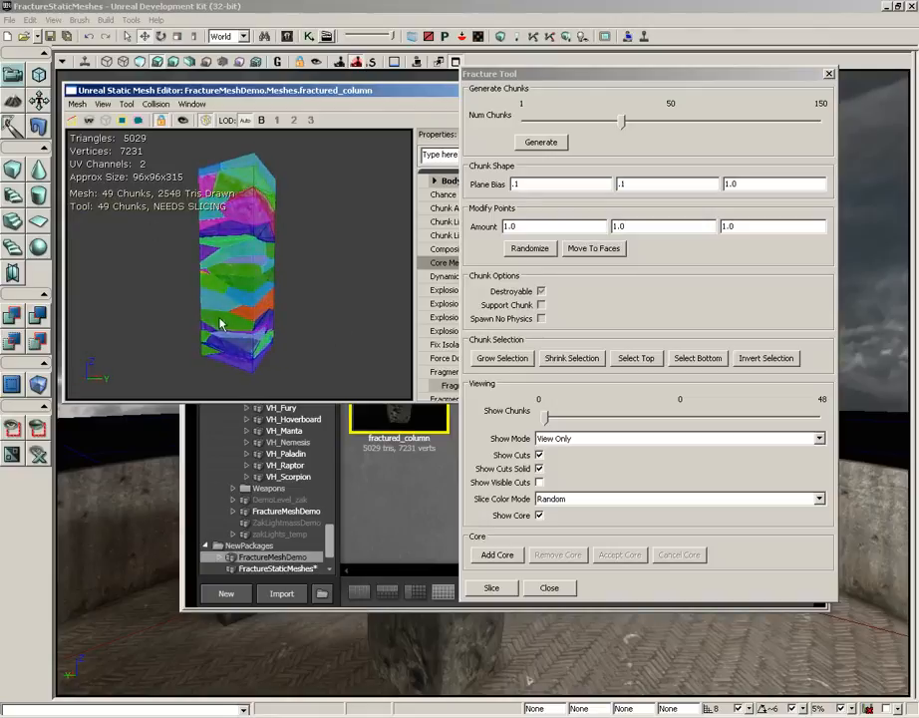
left_click_drag(204, 321, 243, 255)
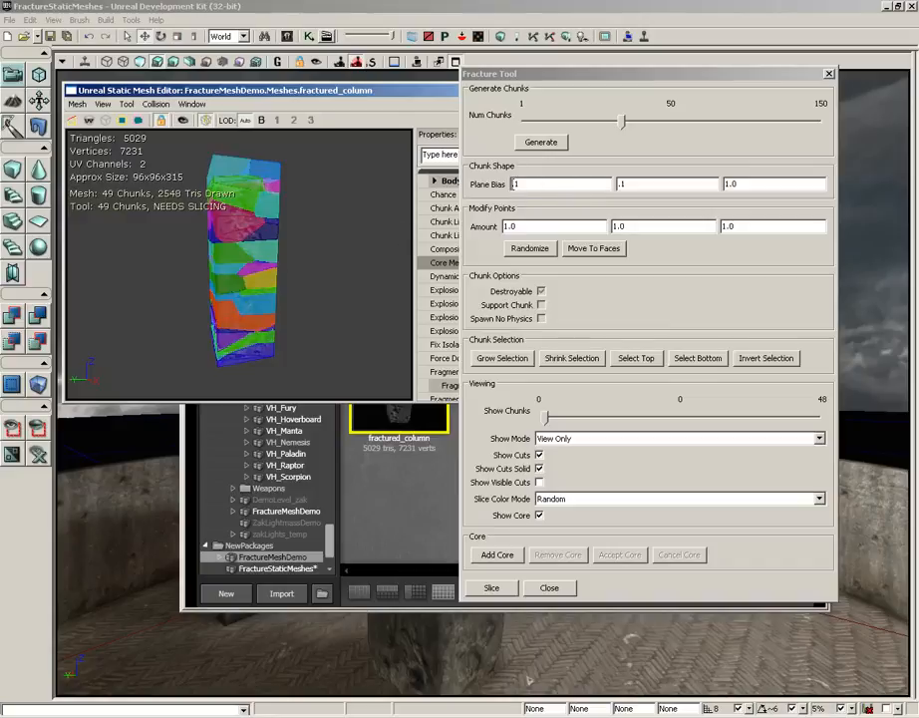
- Reset the first two plane bias values to 1 and inspect the chunk shapes again
left_click(514, 186)
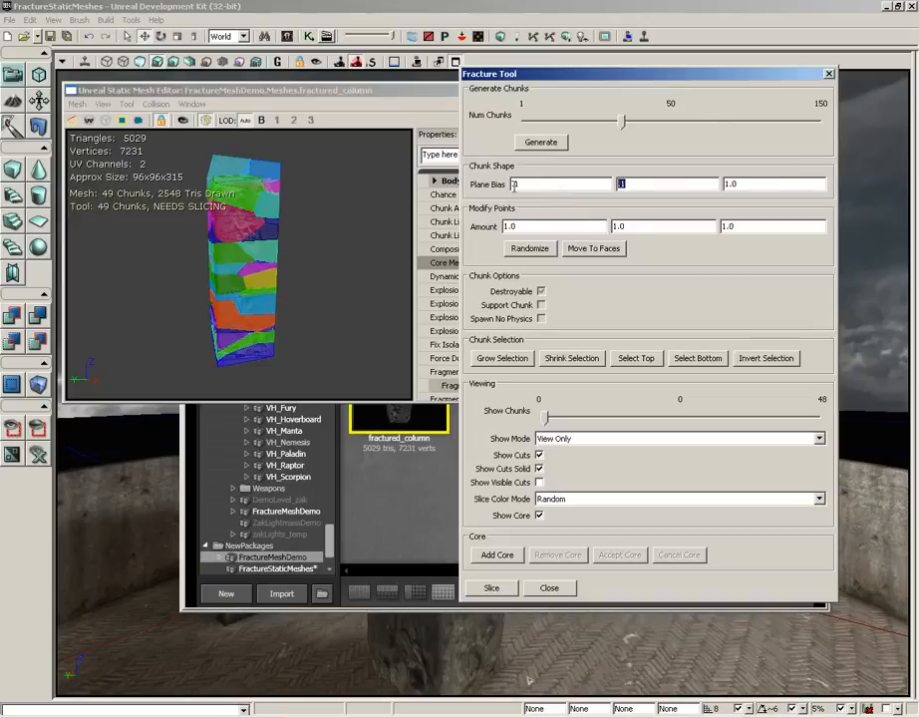
double_click(515, 185)
type("1")
key("Tab")
type("1")
key("Return")
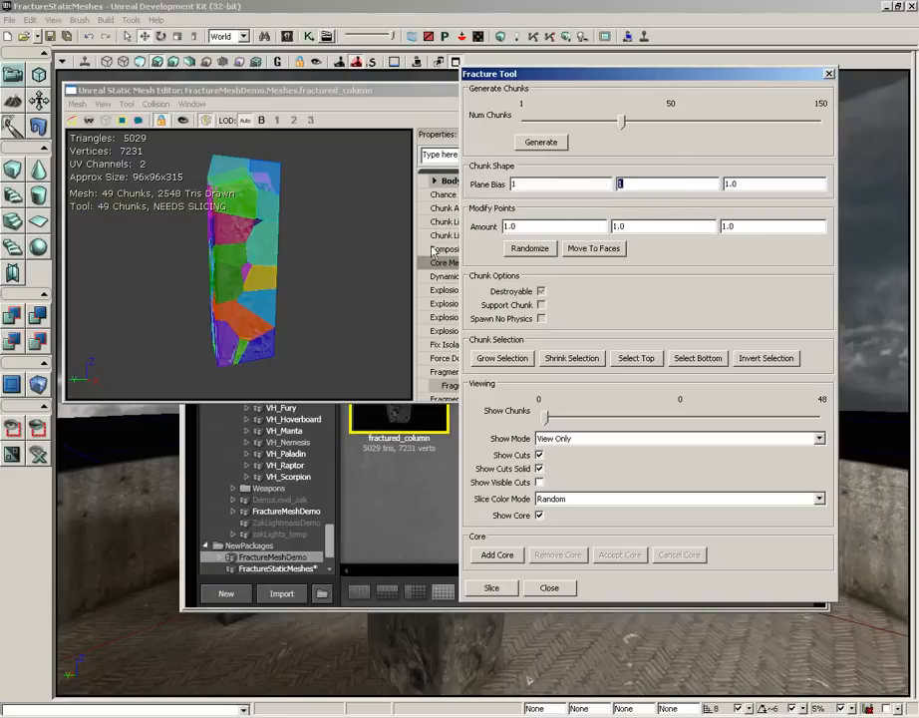
mouse_move(325, 233)
left_mouse_down()
mouse_move(304, 256)
mouse_move(390, 254)
mouse_move(319, 242)
left_mouse_up()
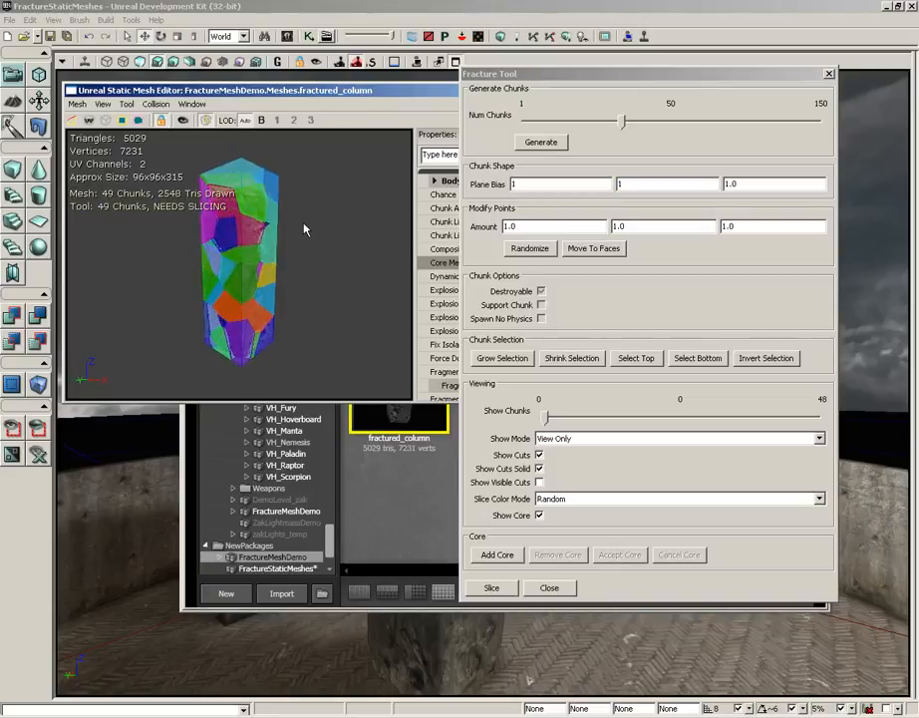
- Select a chunk near the top of the column, reposition its point, and clear the selection
left_click(250, 235)
mouse_move(325, 228)
left_mouse_down()
mouse_move(289, 232)
mouse_move(208, 181)
mouse_move(68, 190)
mouse_move(332, 210)
left_mouse_up()
left_click_drag(269, 179, 375, 242)
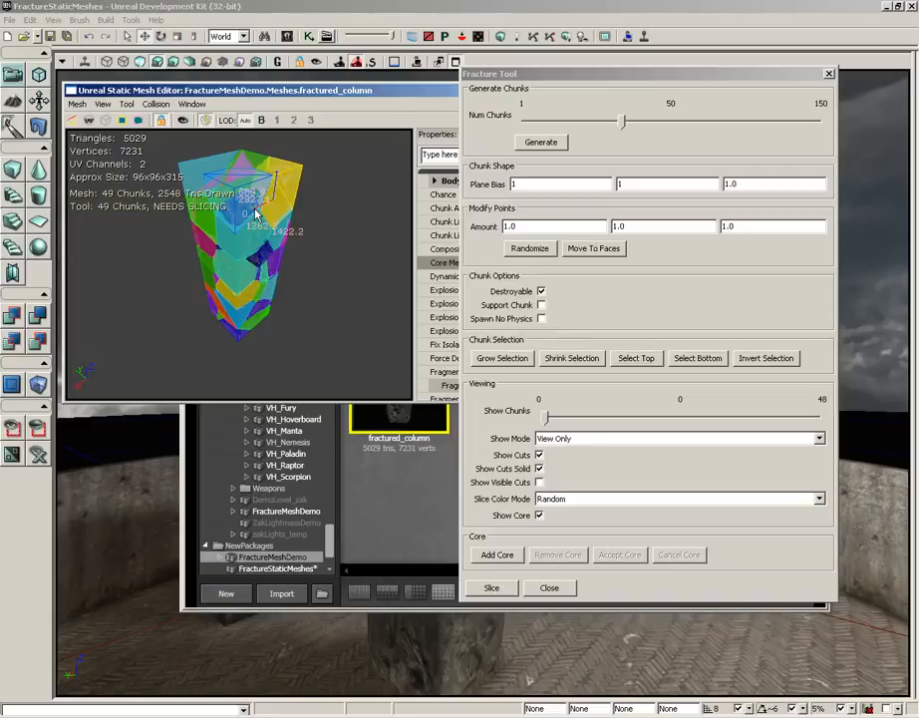
left_click_drag(269, 214, 271, 156)
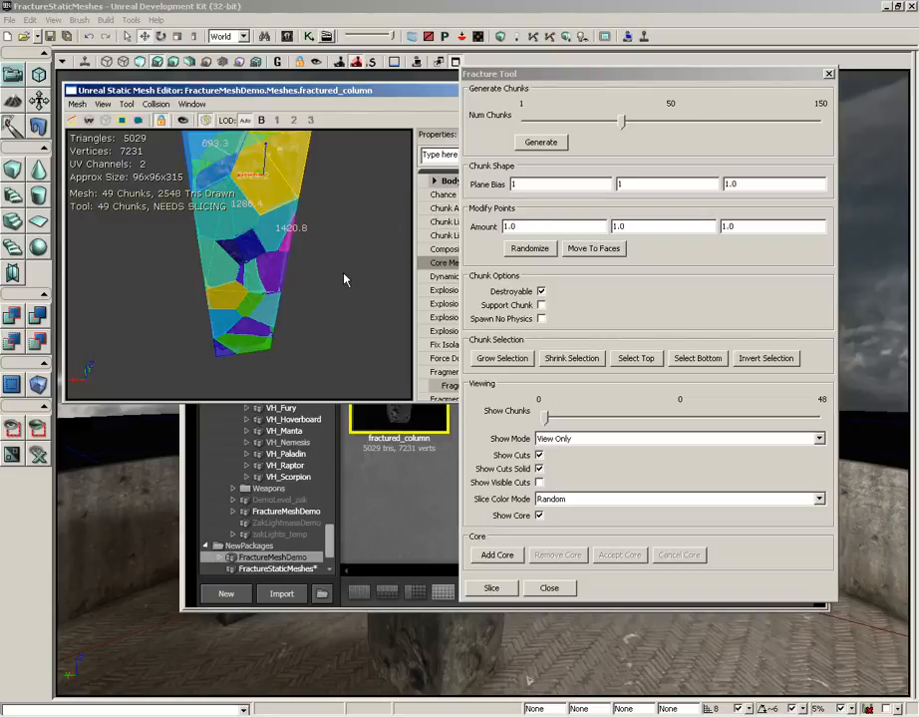
scroll(334, 265, "up", 2)
scroll(330, 258, "down", 4)
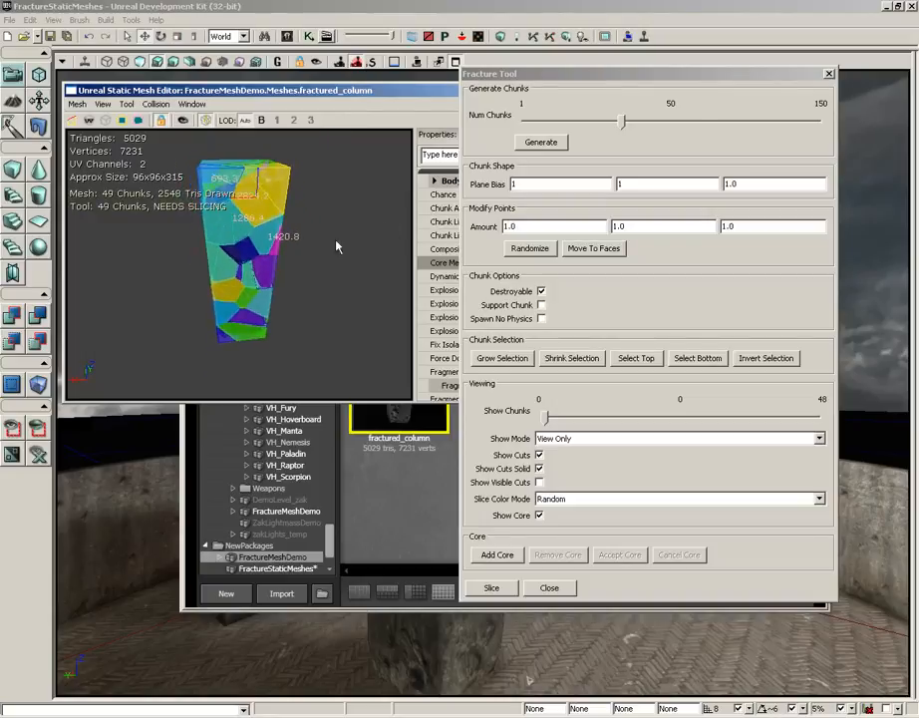
scroll(340, 231, "up", 1)
left_click(399, 246)
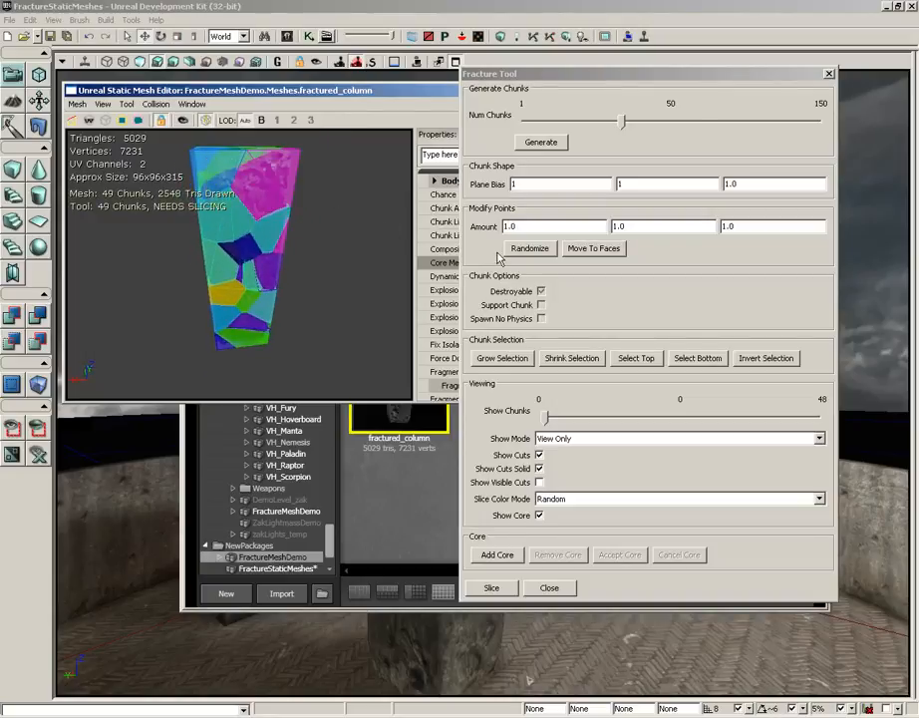
- Set all three Modify Points amounts to 10 and randomize the chunk points several times
left_click(529, 249)
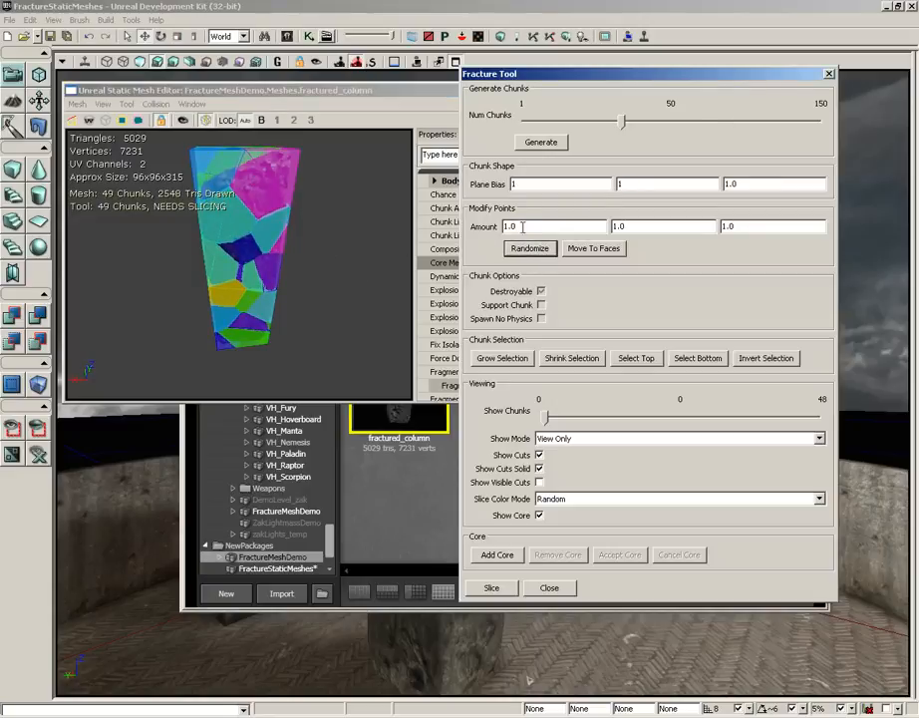
double_click(529, 226)
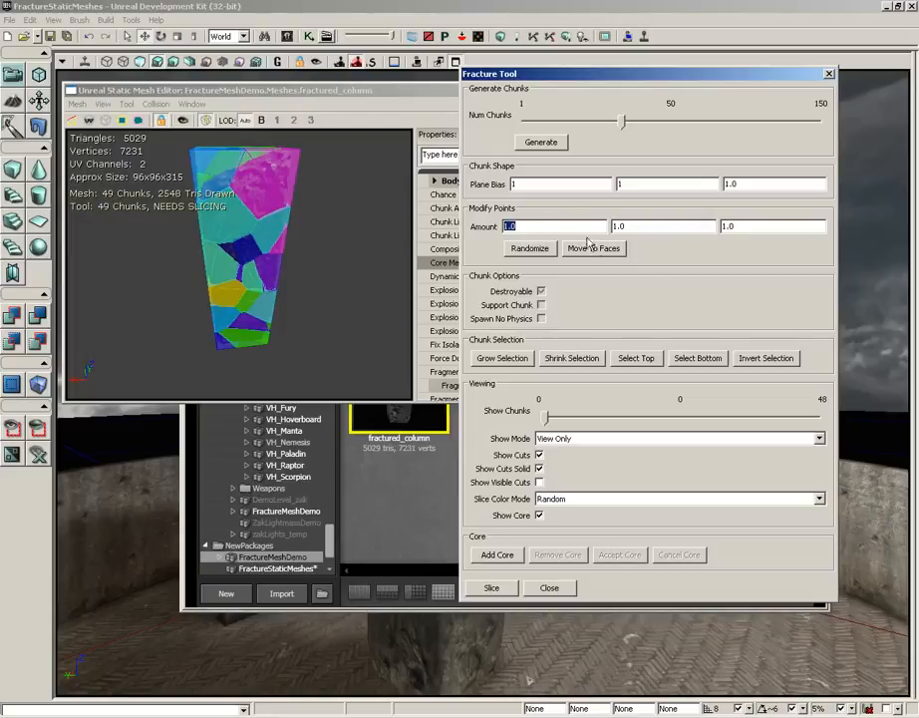
left_click(551, 226)
left_click_drag(551, 226, 368, 162)
type("10")
key("Tab")
key("Tab")
type("10")
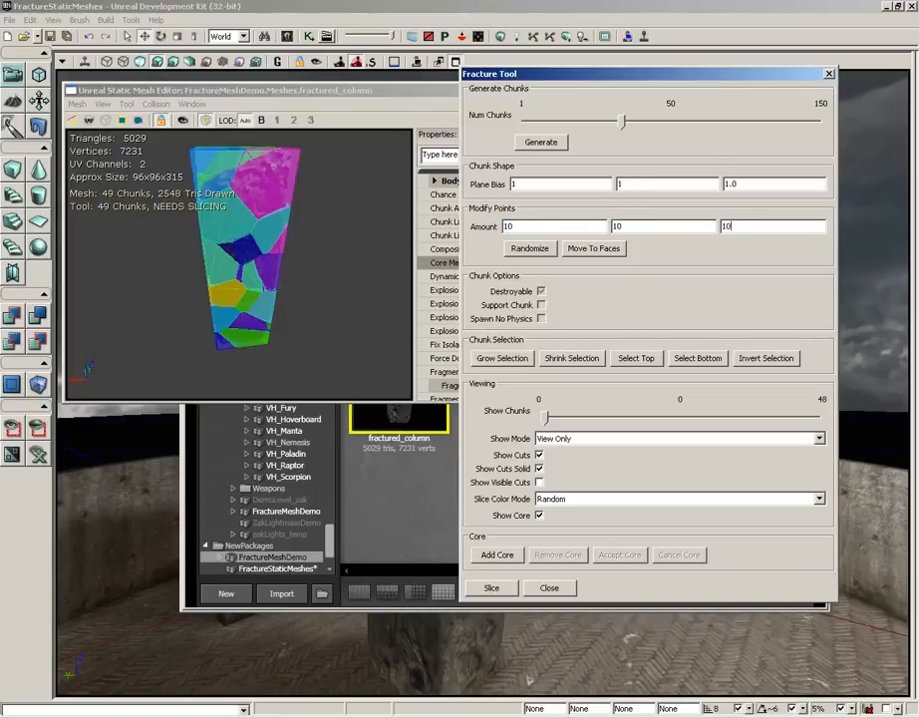
left_click(537, 249)
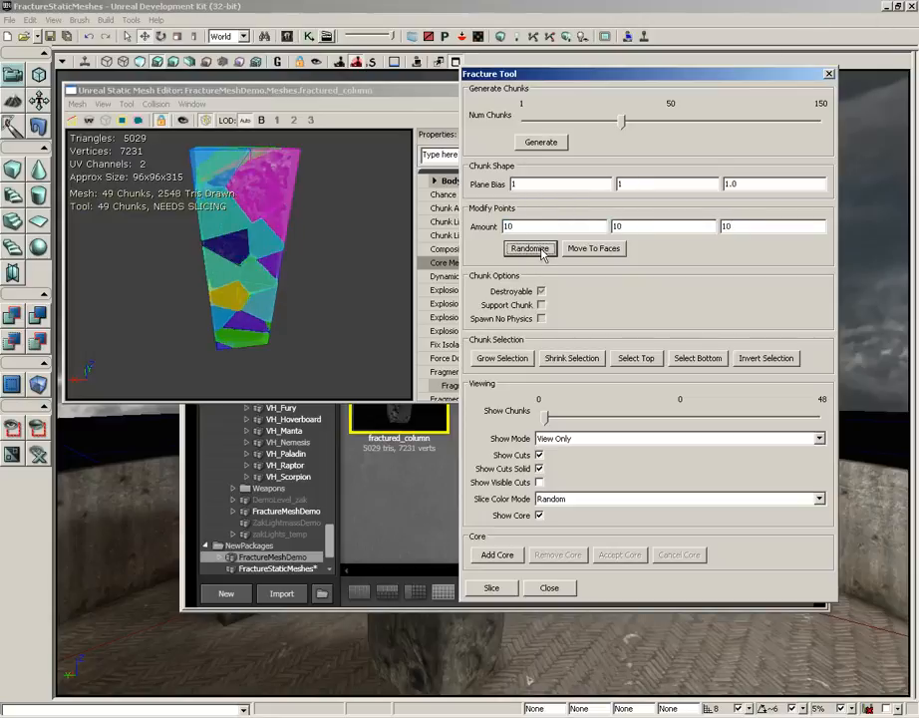
left_click(537, 249)
left_click(536, 250)
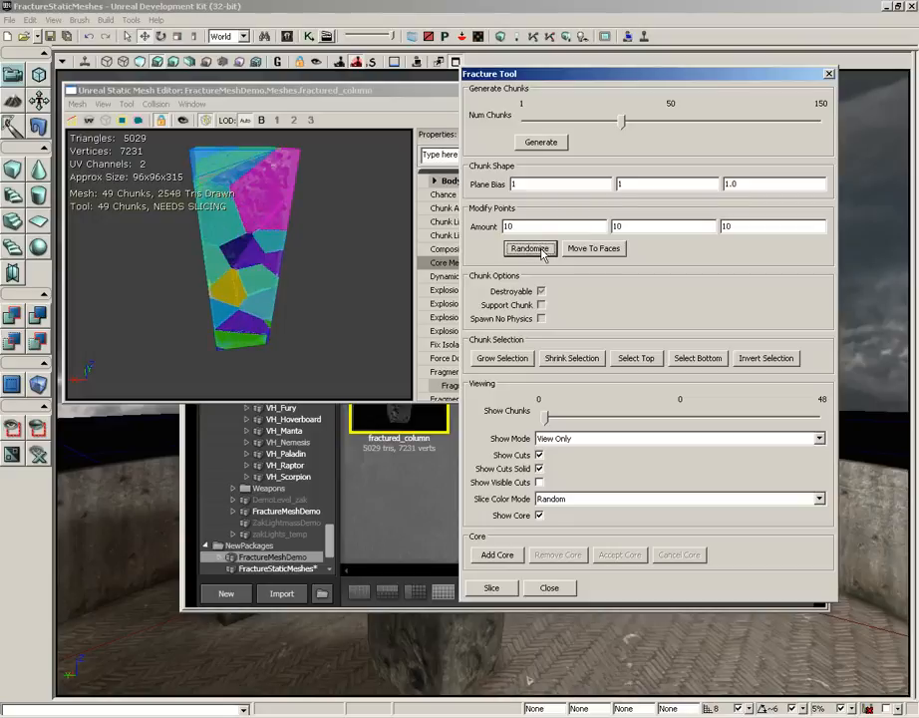
left_click_drag(315, 249, 417, 205)
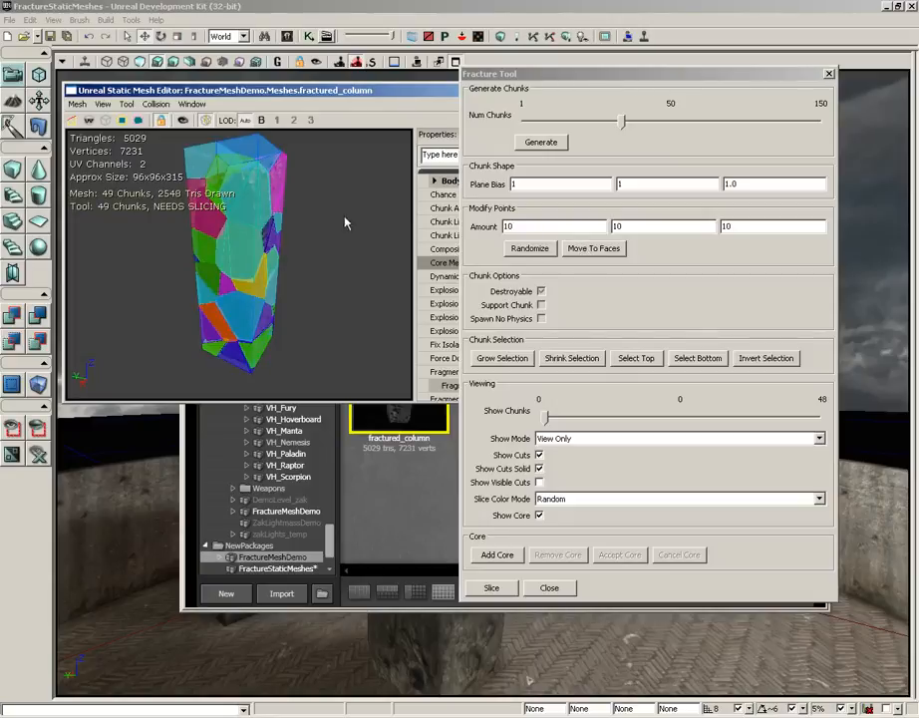
- Move the chunk points to the faces of the column and inspect the altered cuts
left_click(591, 251)
left_click(592, 249)
left_click_drag(364, 260, 416, 211)
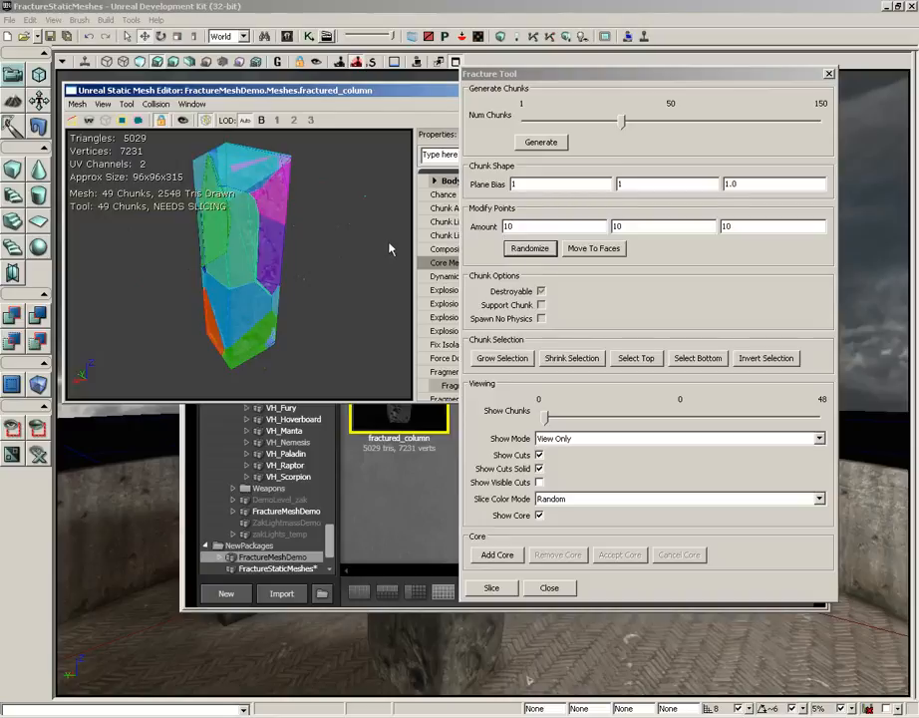
- Generate a fresh set of 50 chunks for the column and inspect the cuts from different angles
left_click(544, 142)
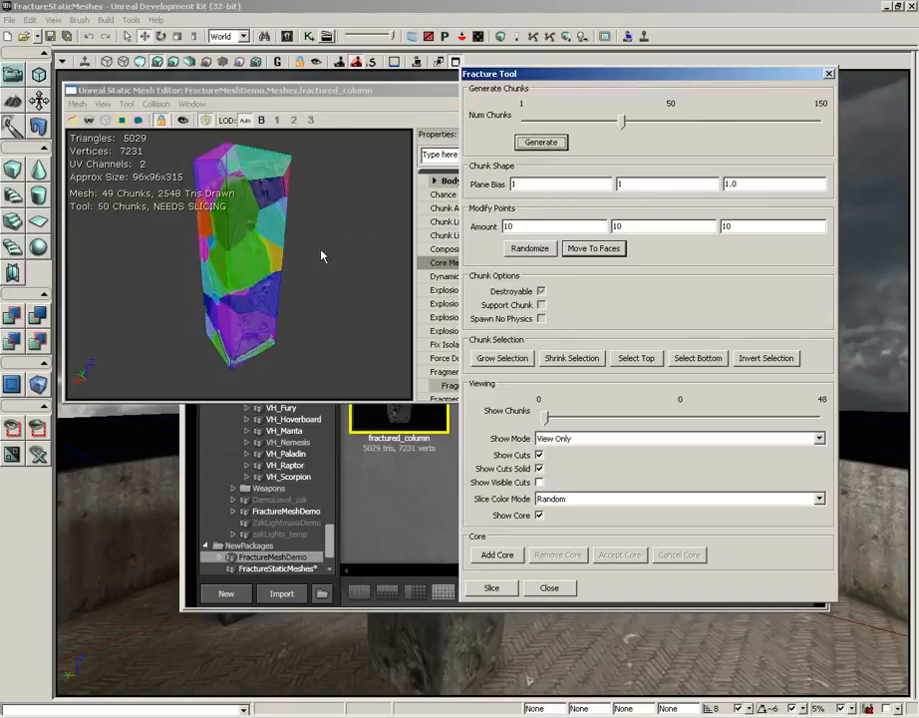
mouse_move(357, 251)
left_mouse_down()
mouse_move(325, 254)
mouse_move(357, 240)
left_mouse_up()
left_click_drag(365, 328, 384, 221)
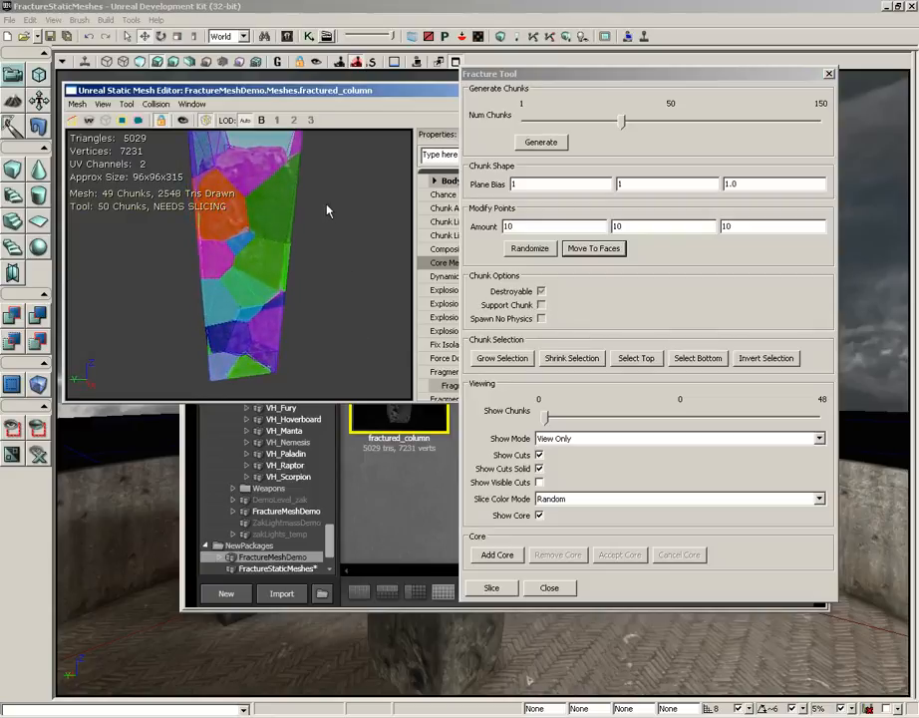
right_click_drag(328, 206, 321, 233)
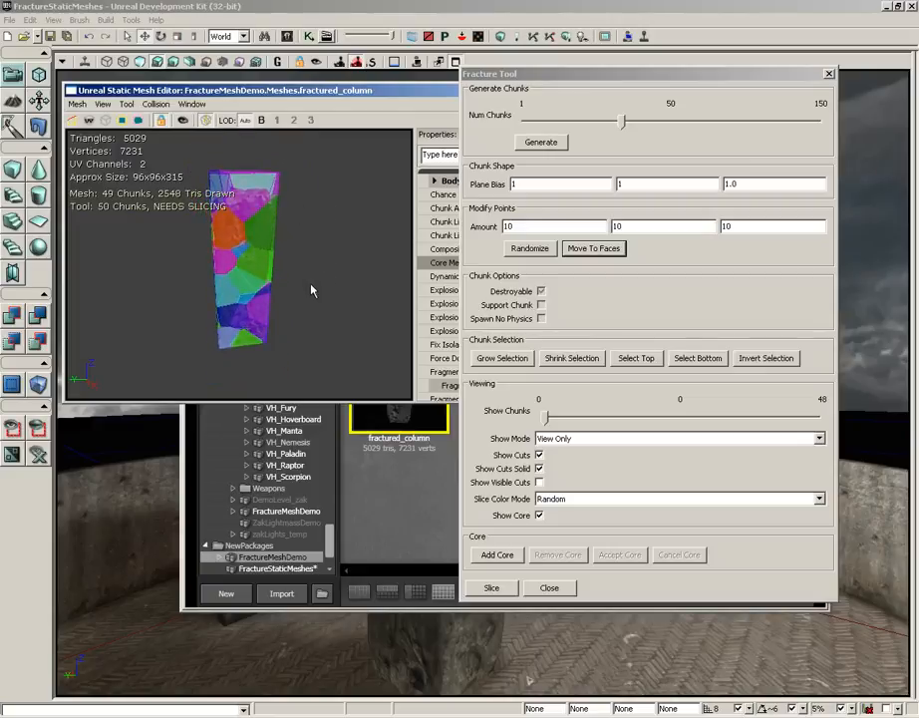
left_click_drag(311, 290, 311, 205)
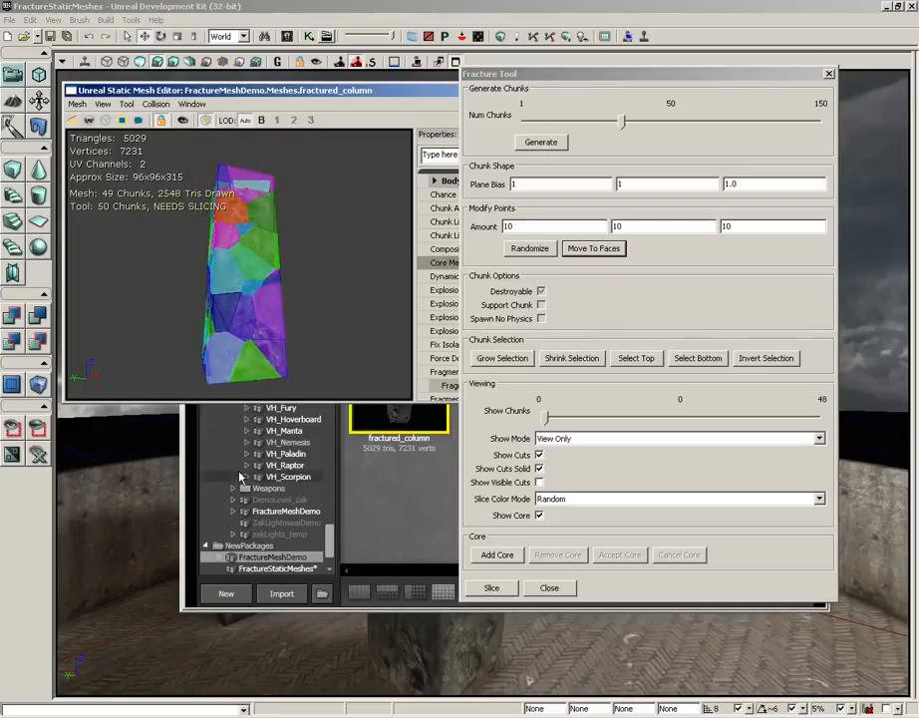
- Select a chunk in the lower part of the column and toggle its Destroyable option off and back on
left_click(246, 318)
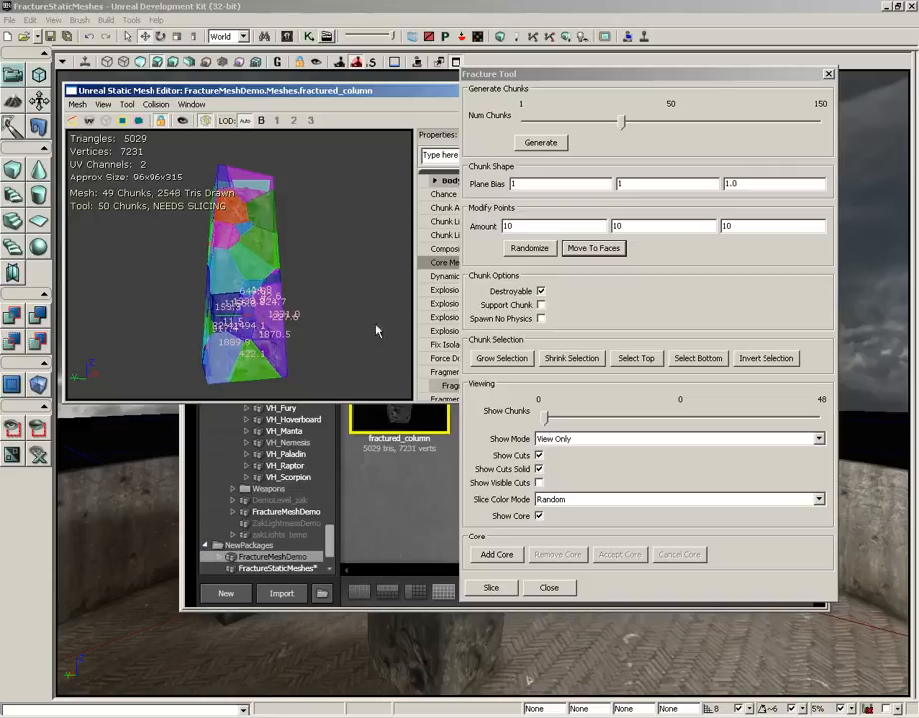
left_click_drag(377, 330, 72, 229)
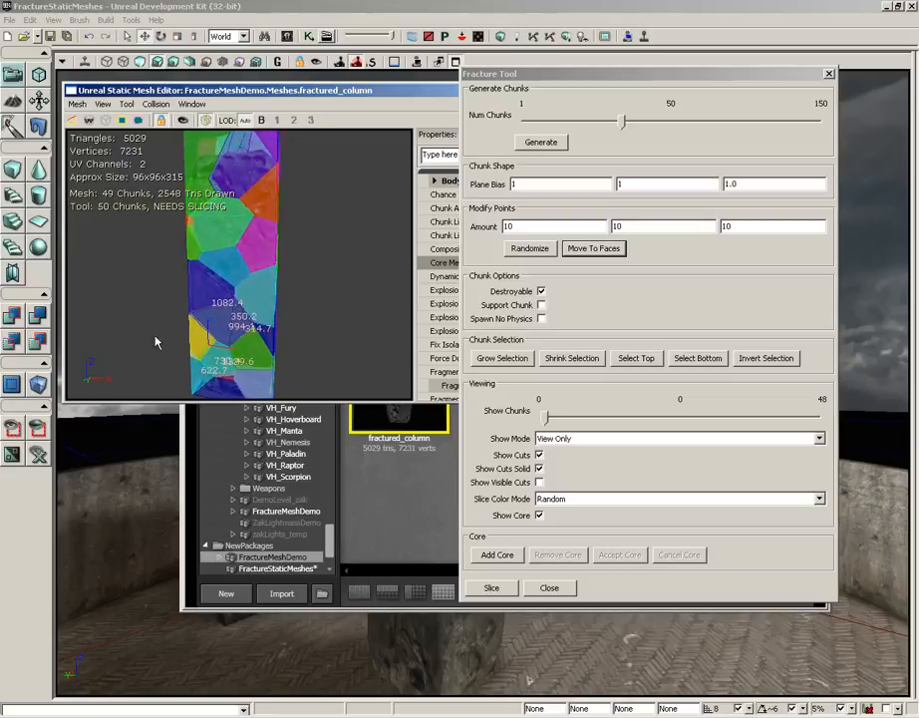
left_click(542, 291)
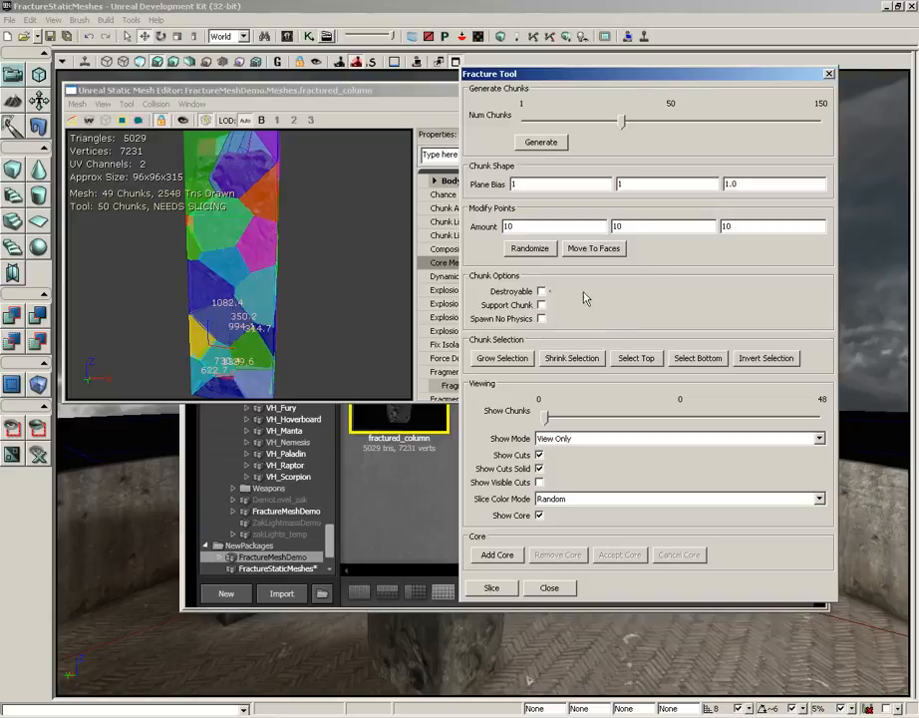
left_click(542, 292)
right_click(650, 646)
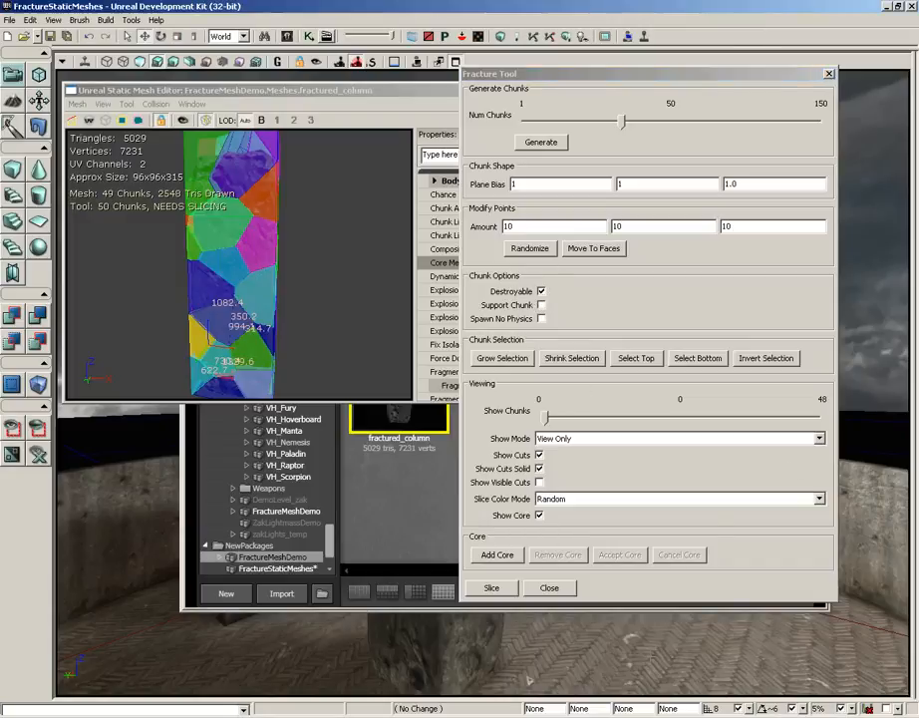
left_click(666, 634)
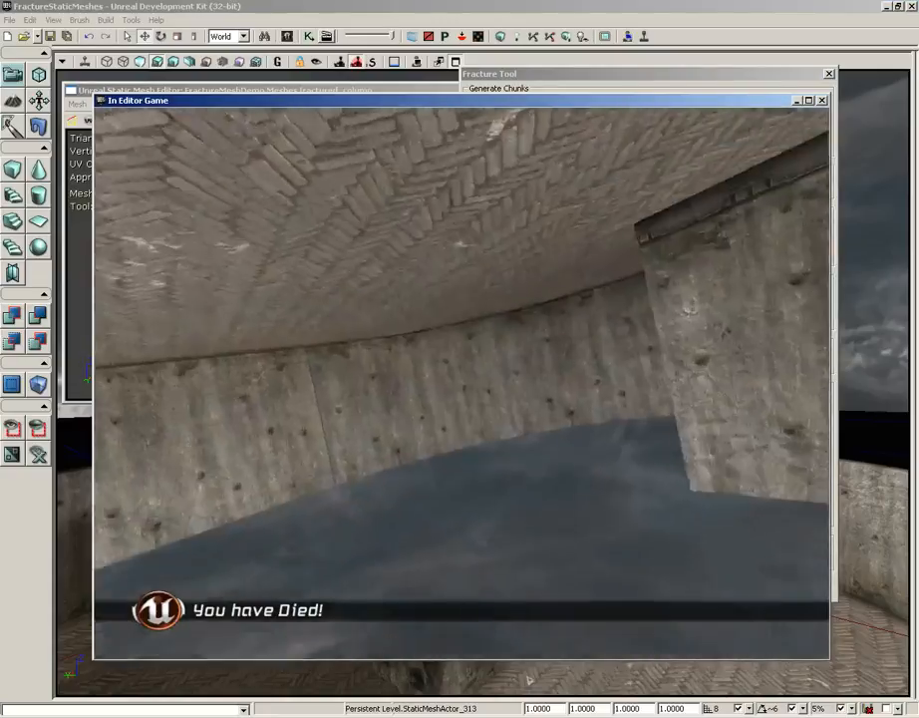
key("Escape")
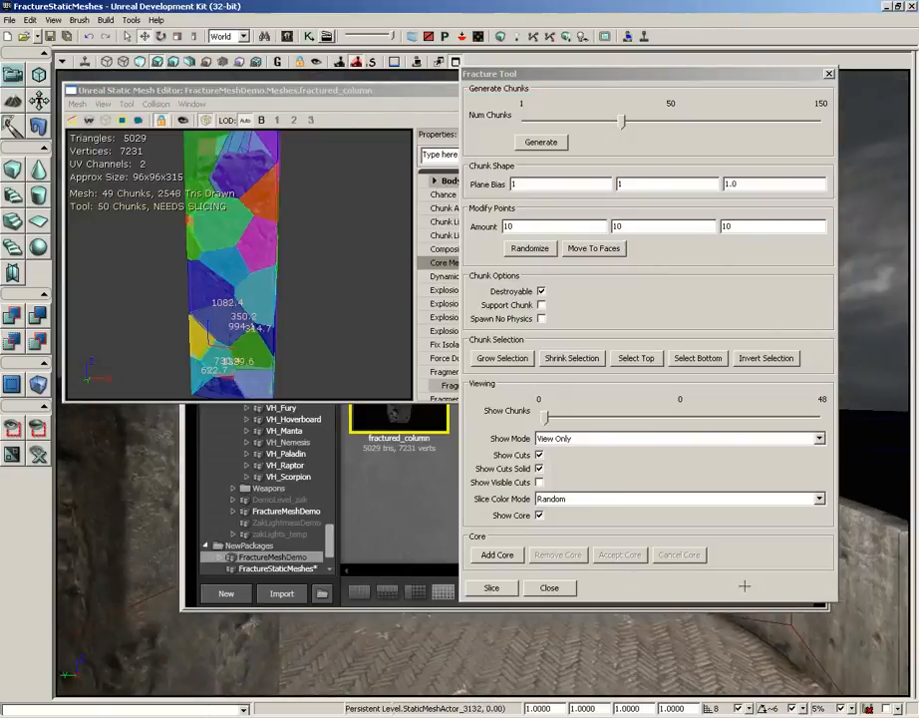
- Play-test the level from the arena floor, shoot the column to examine how it breaks apart, and end the session
right_click(636, 643)
left_click(638, 633)
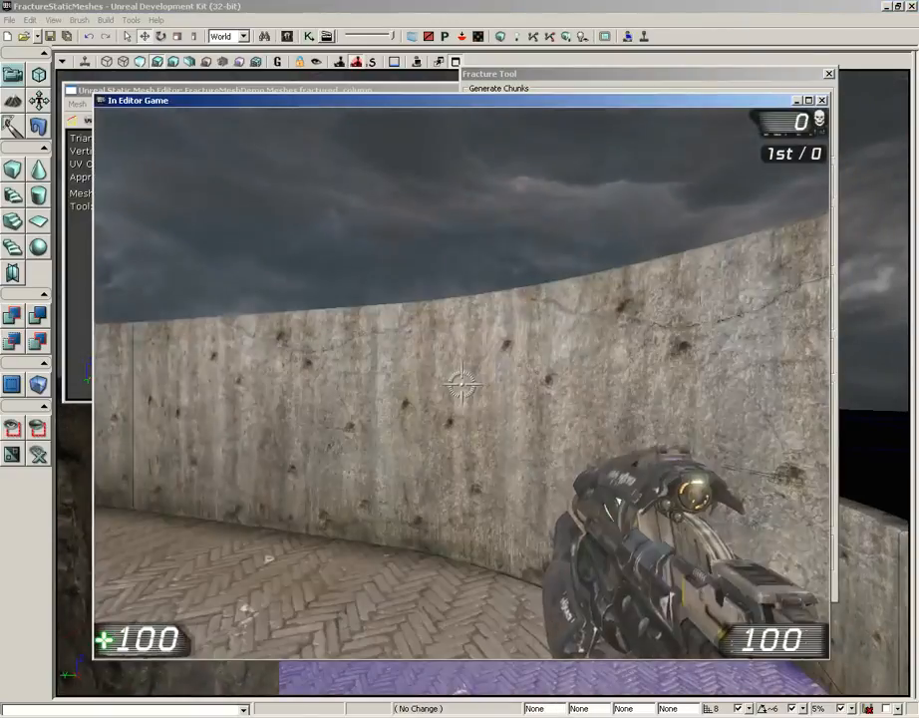
key("d")
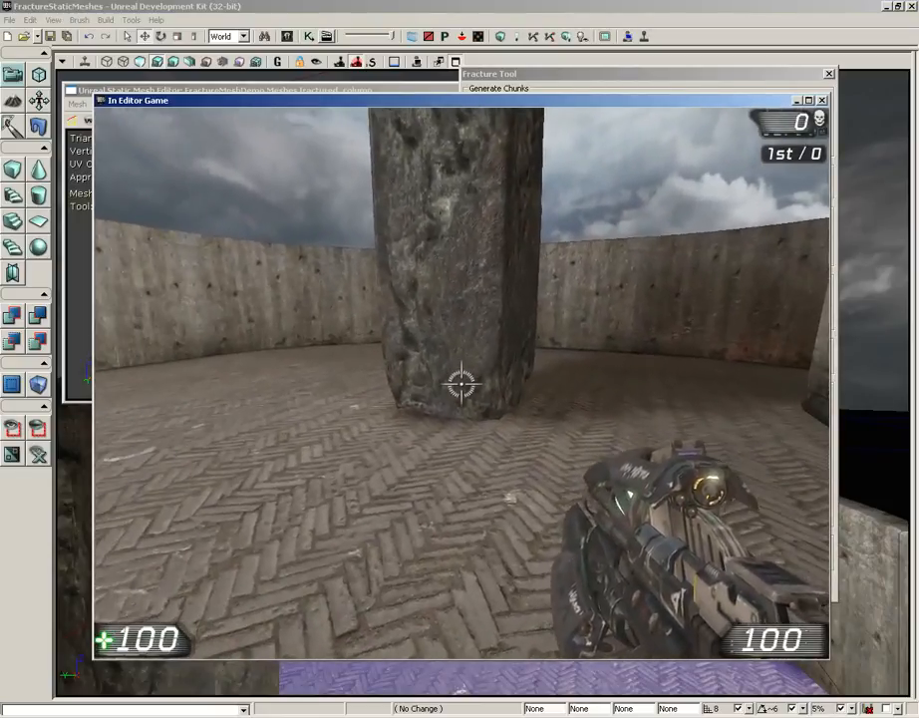
key("a")
key("w")
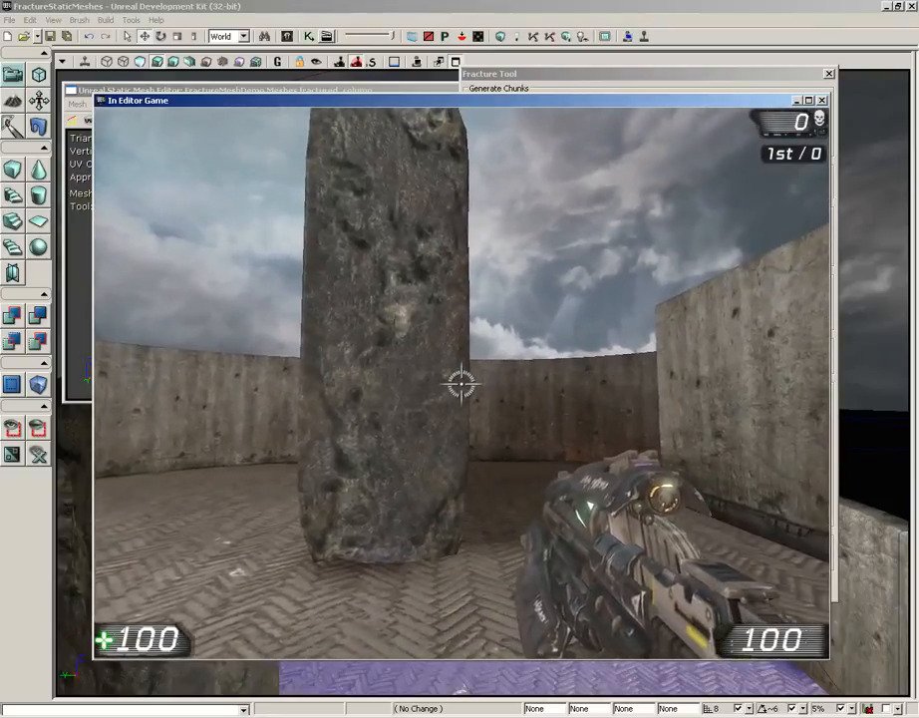
left_click(460, 384)
left_click(461, 383)
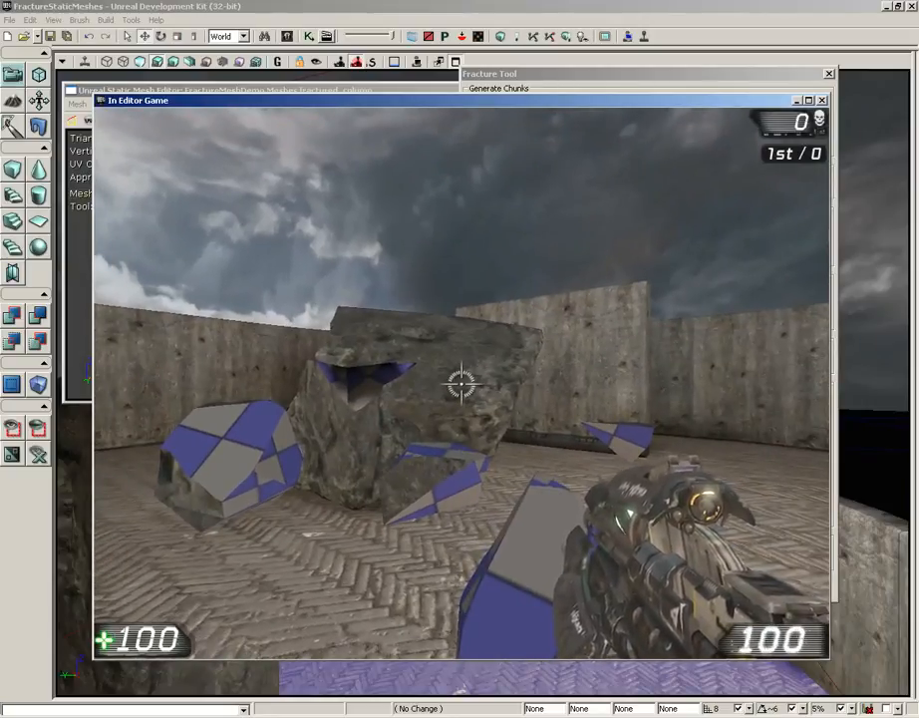
key("Escape")
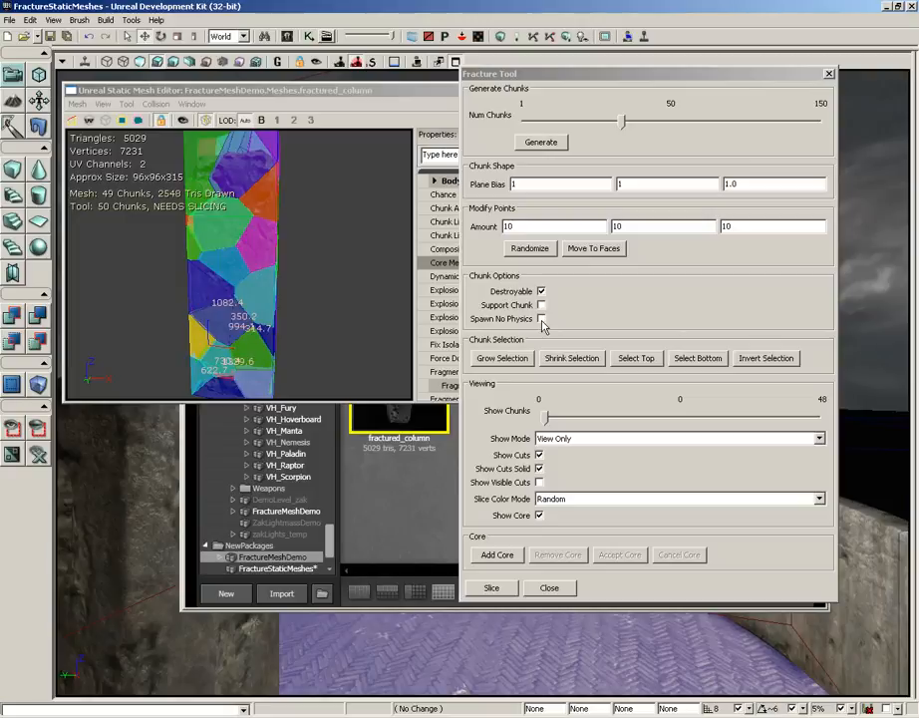
- Clear the current chunk selection and select the column's bottom and top chunks
left_click_drag(341, 291, 342, 315)
left_click(342, 314)
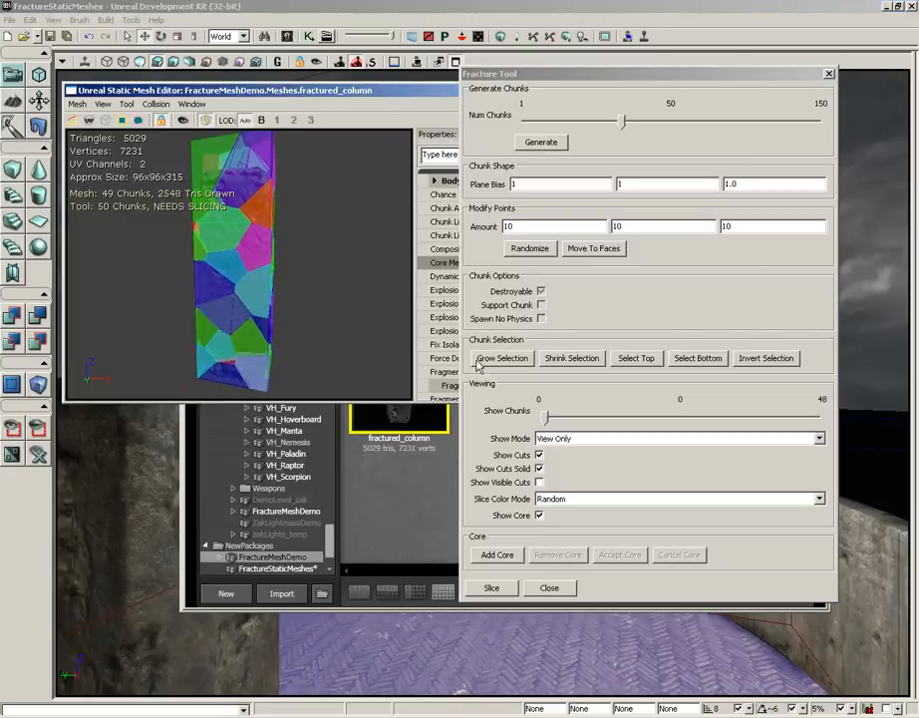
left_click(696, 365)
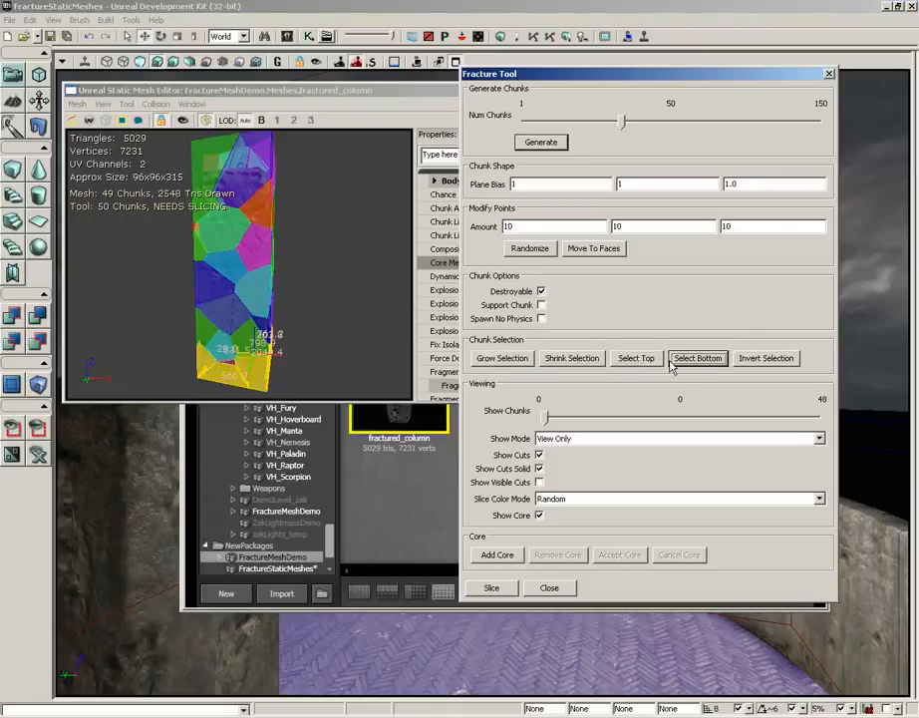
left_click(636, 359)
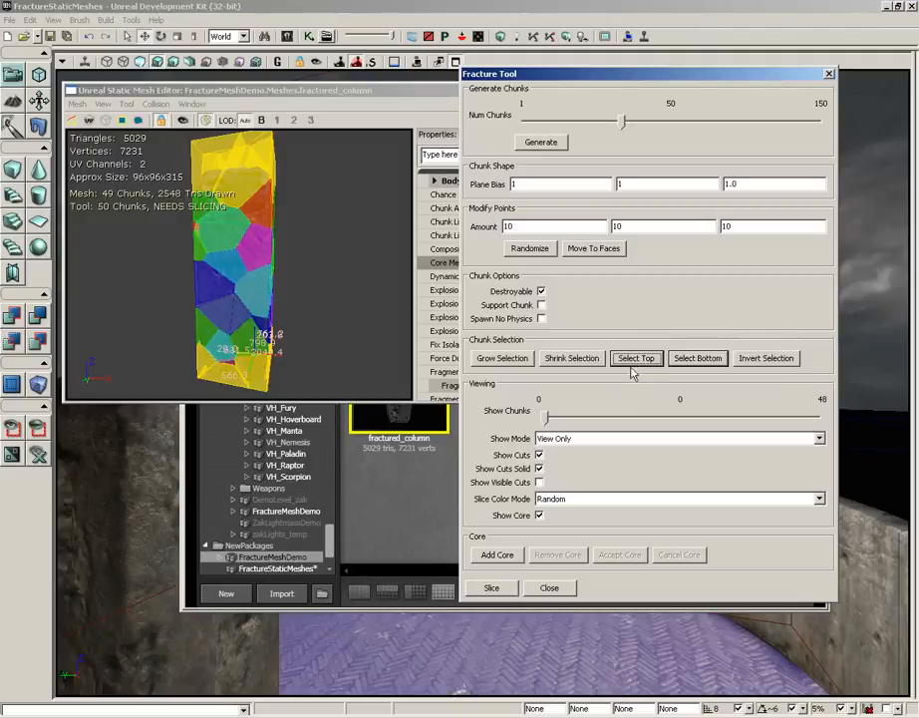
- Grow and shrink the chunk selection once each, invert it, and clear it
left_click(501, 357)
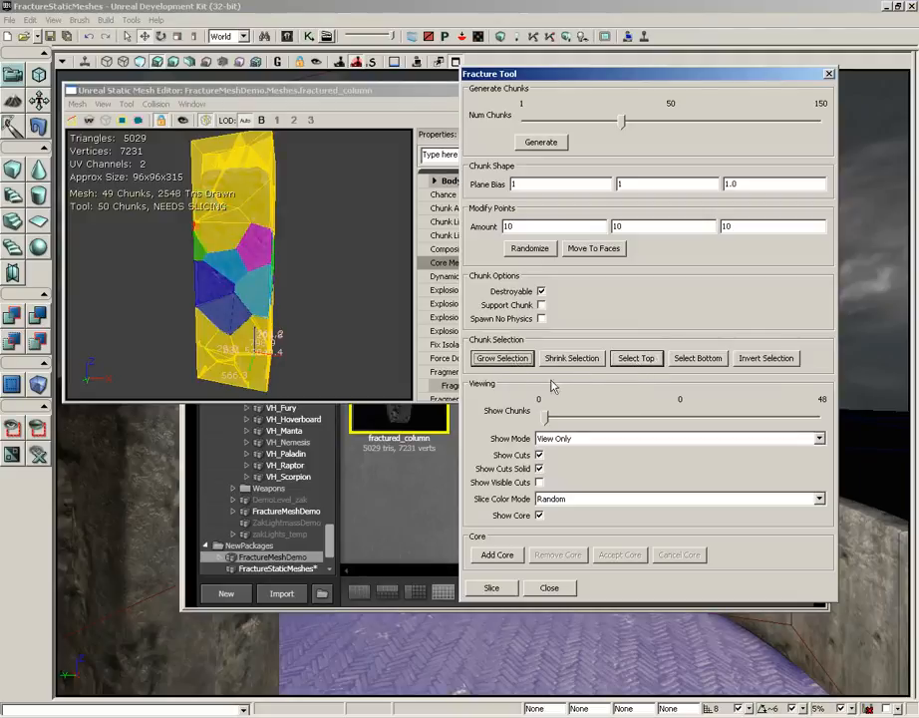
left_click(554, 361)
left_click(766, 360)
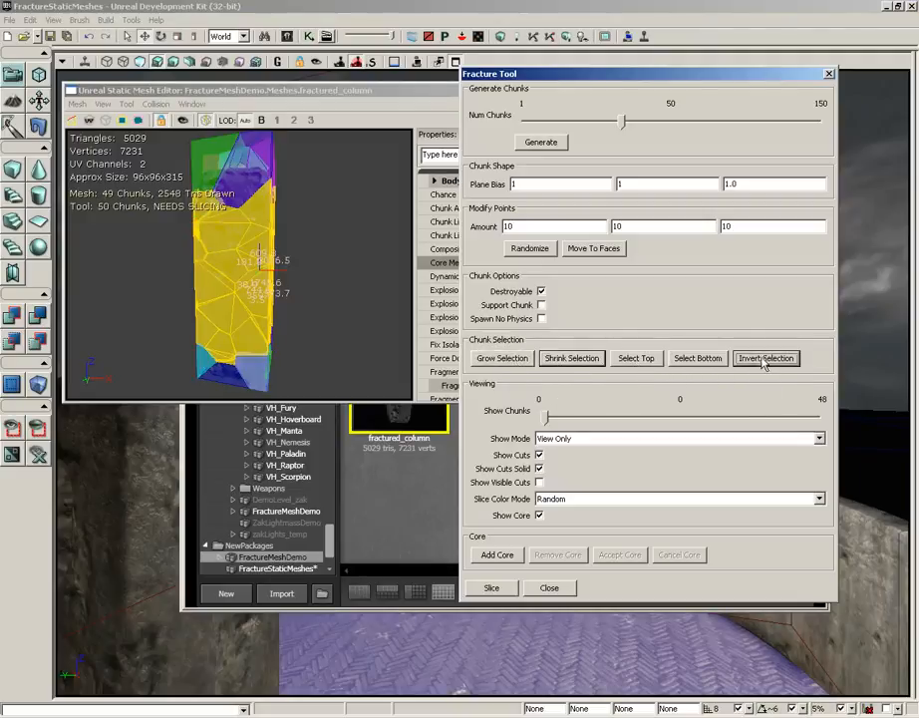
left_click(352, 310)
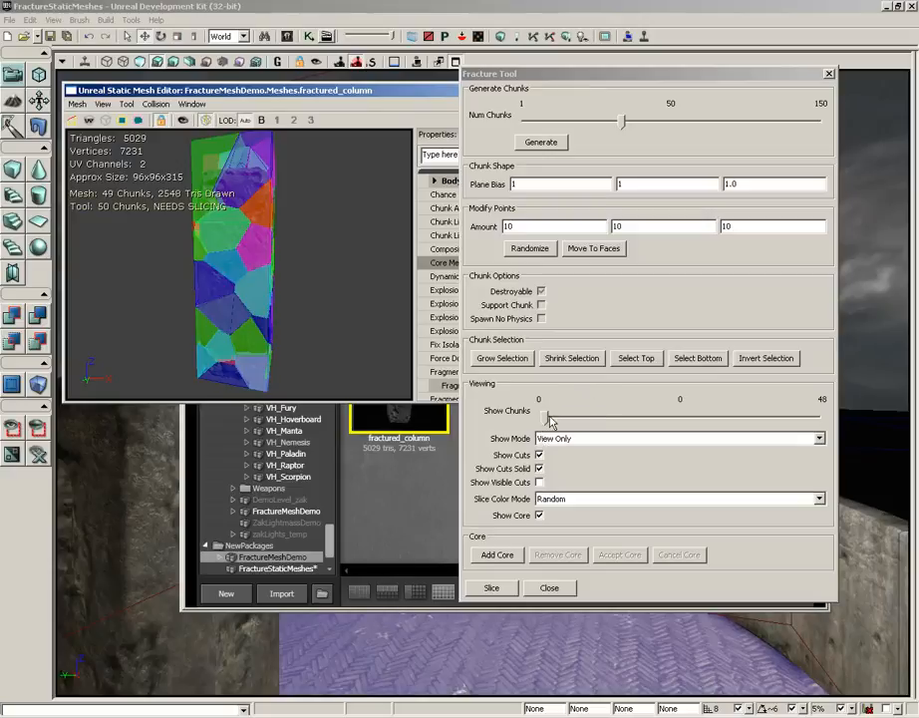
- Turn off the solid display of the cuts and slice the column mesh into its 50 tool chunks
left_click_drag(350, 305, 365, 304)
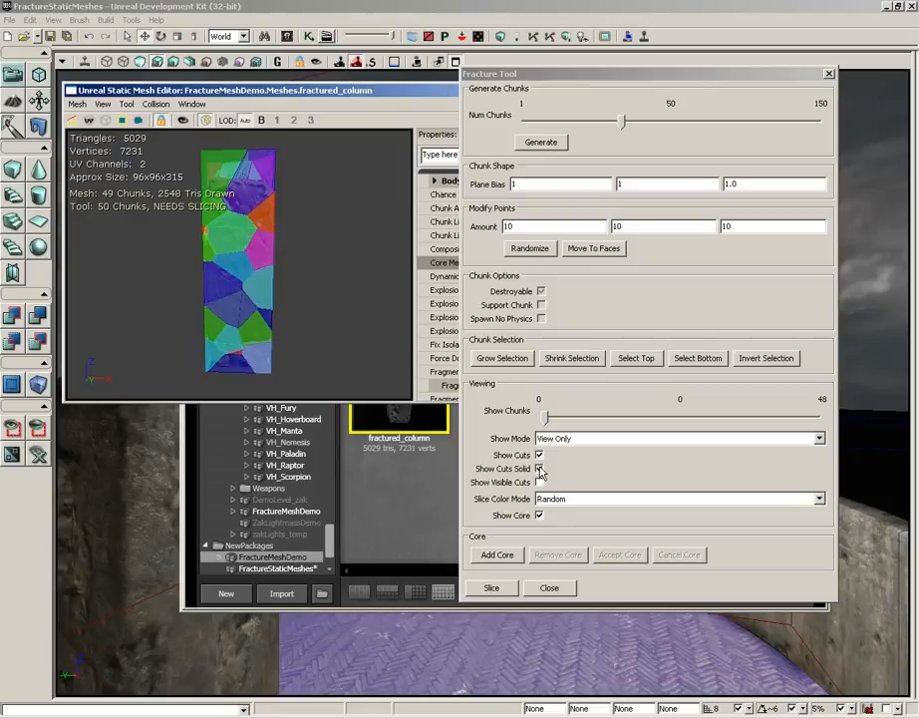
left_click(539, 469)
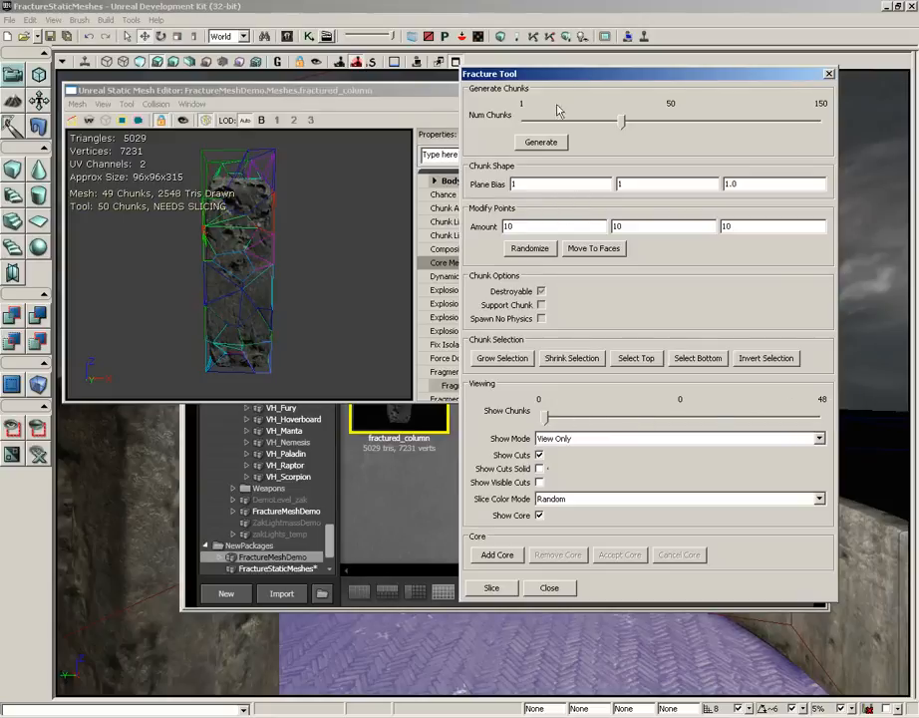
left_click(494, 589)
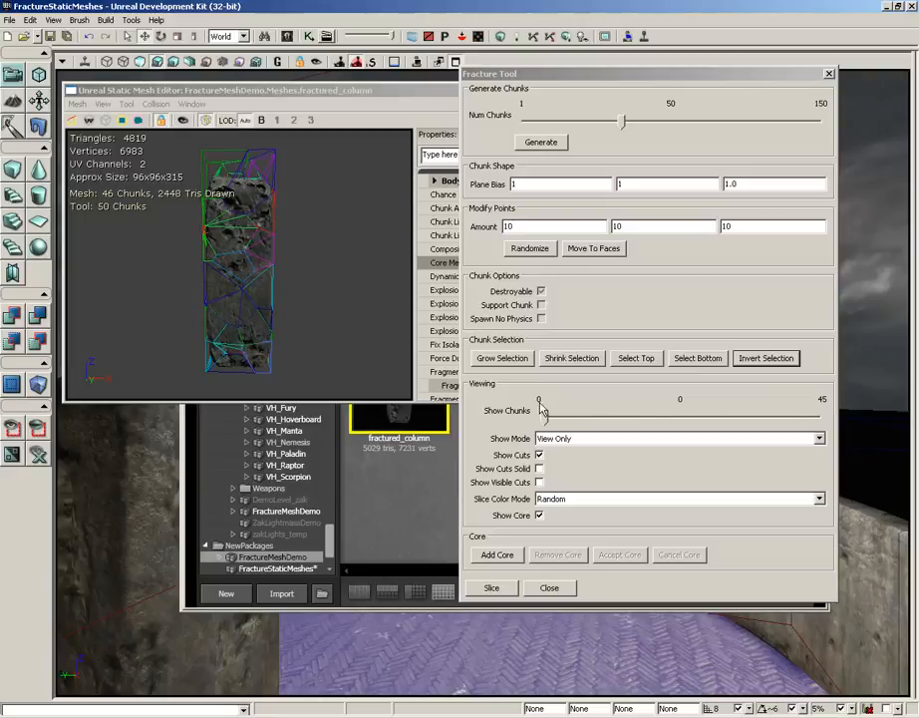
- Inspect individual sliced chunks in View Only mode, hiding the cuts and stepping from chunk 0 to 12
mouse_move(542, 410)
left_mouse_down()
mouse_move(638, 419)
mouse_move(519, 419)
left_mouse_up()
left_click_drag(301, 285, 179, 194)
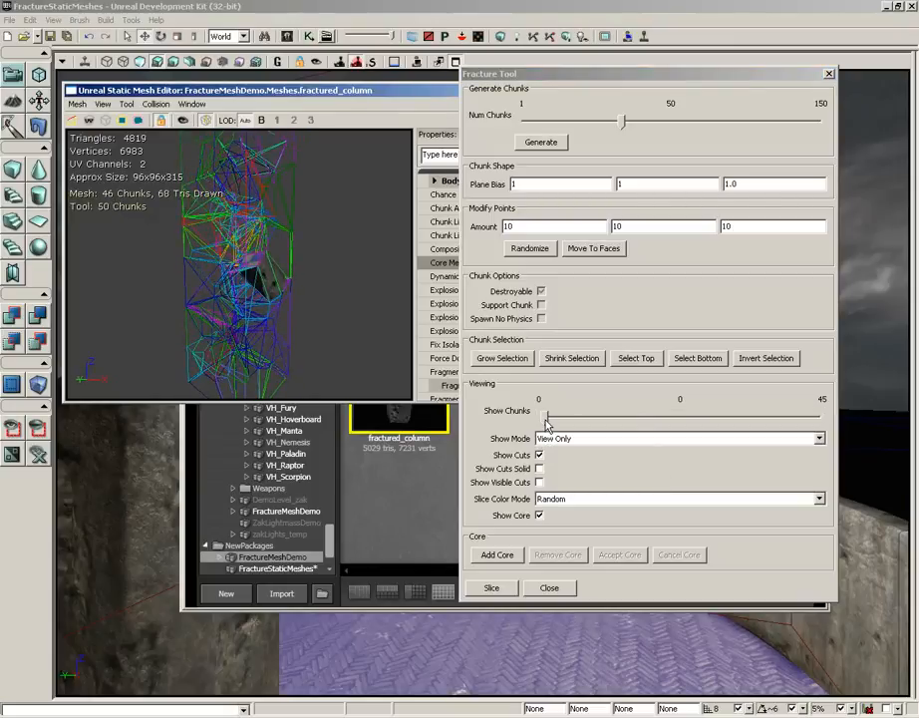
left_click_drag(546, 424, 623, 423)
left_click_drag(619, 423, 536, 421)
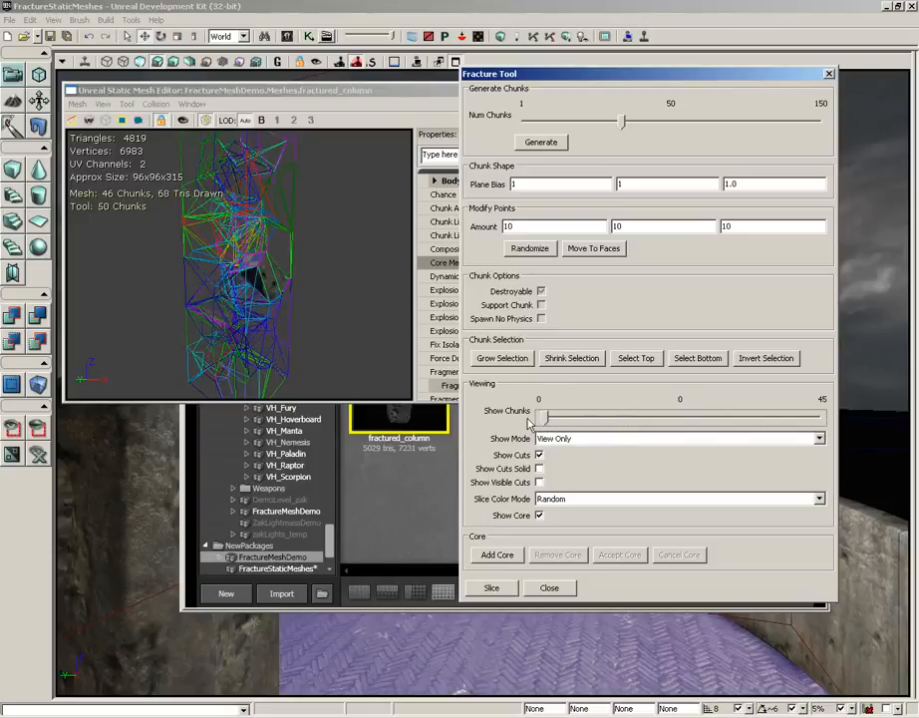
left_click(540, 455)
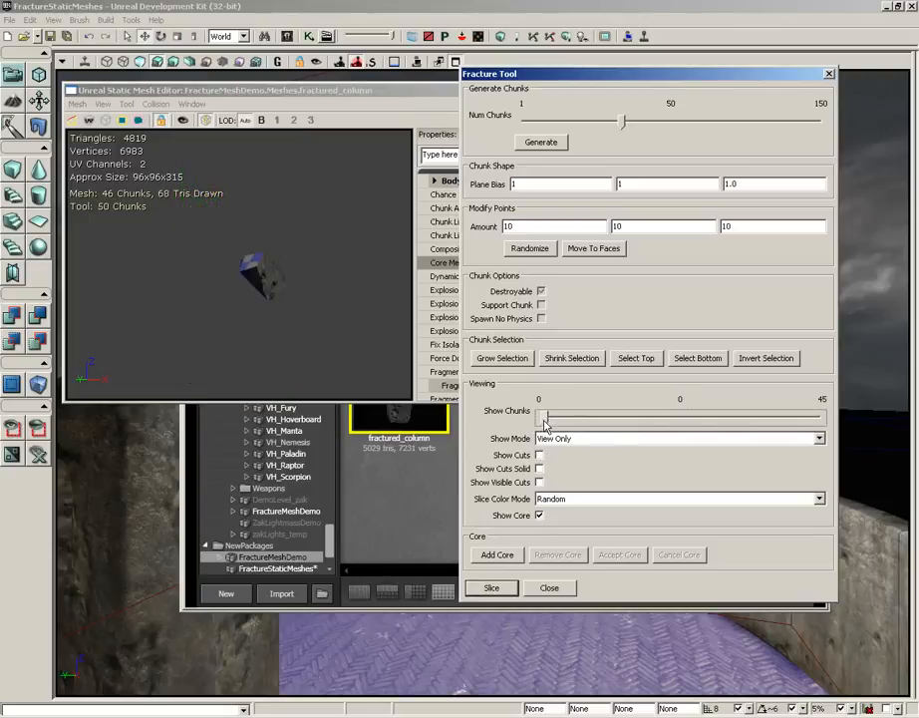
left_click_drag(544, 423, 619, 423)
- Switch the show mode to View All But and step the hidden chunk up to 34
left_click(589, 438)
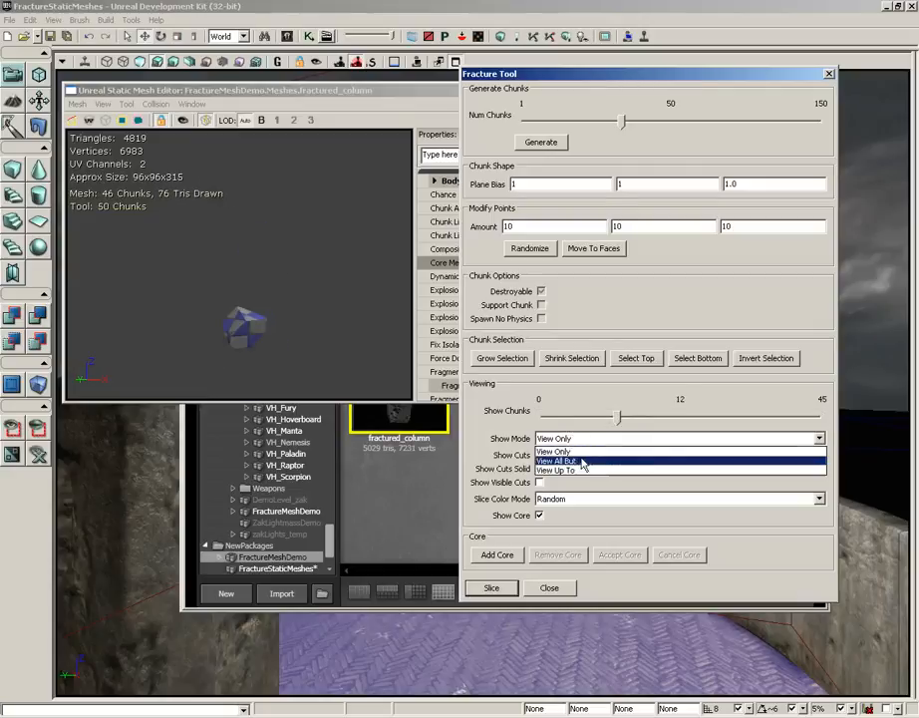
left_click(559, 460)
left_click_drag(618, 419, 750, 420)
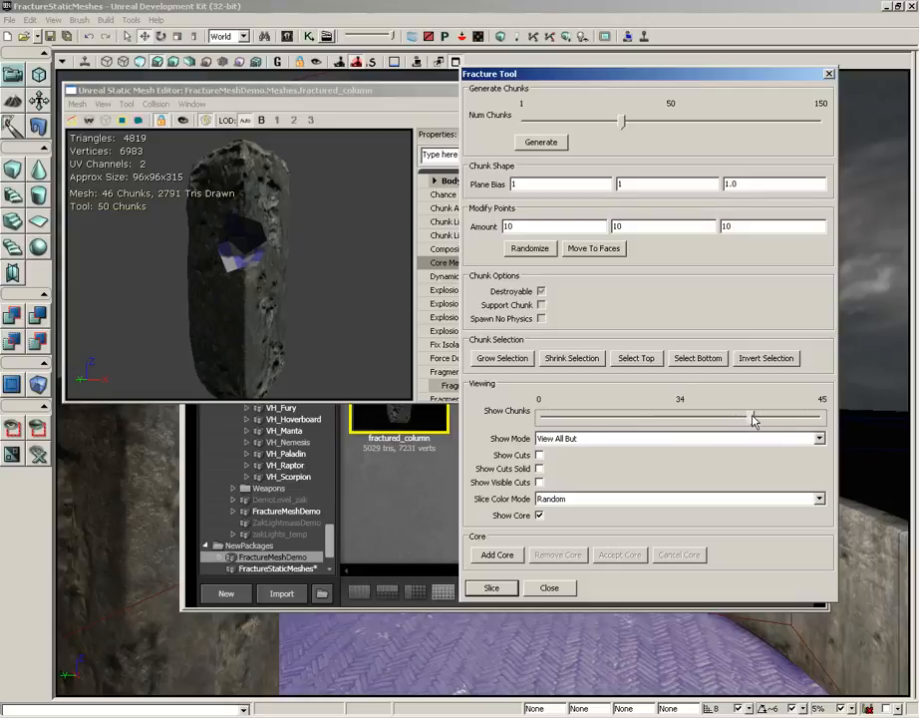
- Switch the show mode to View Up To and build the column up from chunk 0 to 45
left_click(580, 441)
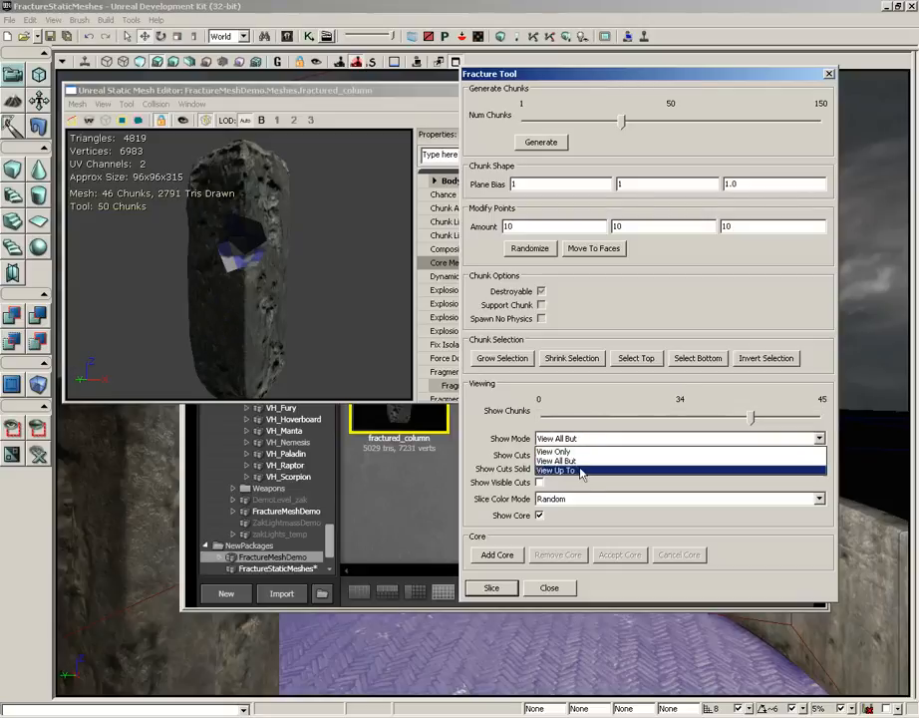
left_click(581, 472)
mouse_move(754, 420)
left_mouse_down()
mouse_move(558, 417)
mouse_move(798, 417)
mouse_move(568, 417)
mouse_move(535, 399)
left_mouse_up()
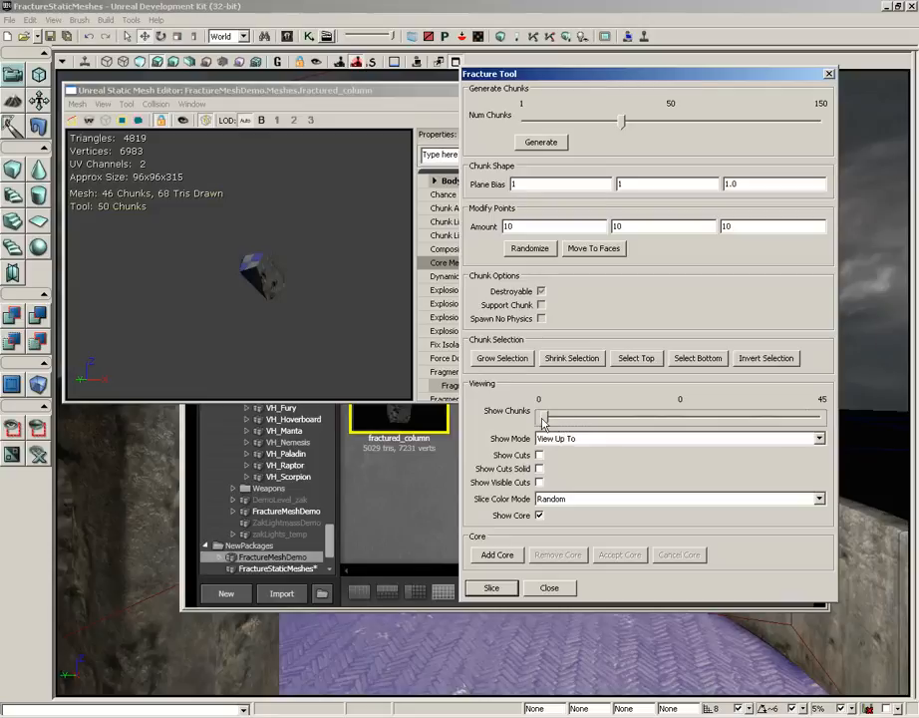
left_click_drag(543, 416, 820, 416)
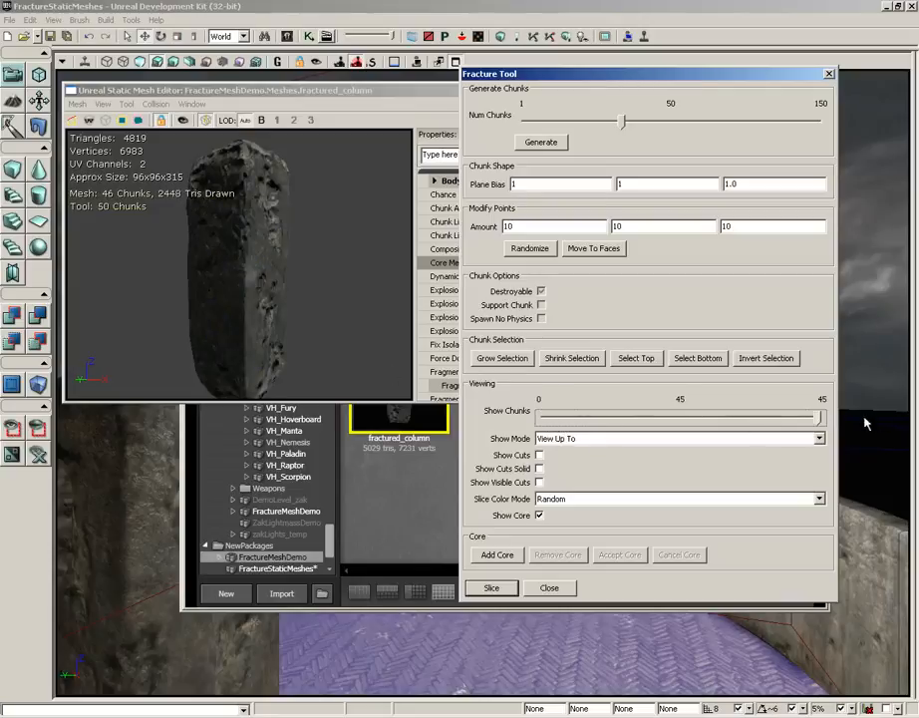
- Show the cuts as solid volumes, inspect them around the column, and return them to wireframe
left_click(538, 455)
left_click_drag(334, 299, 222, 298)
left_click(538, 469)
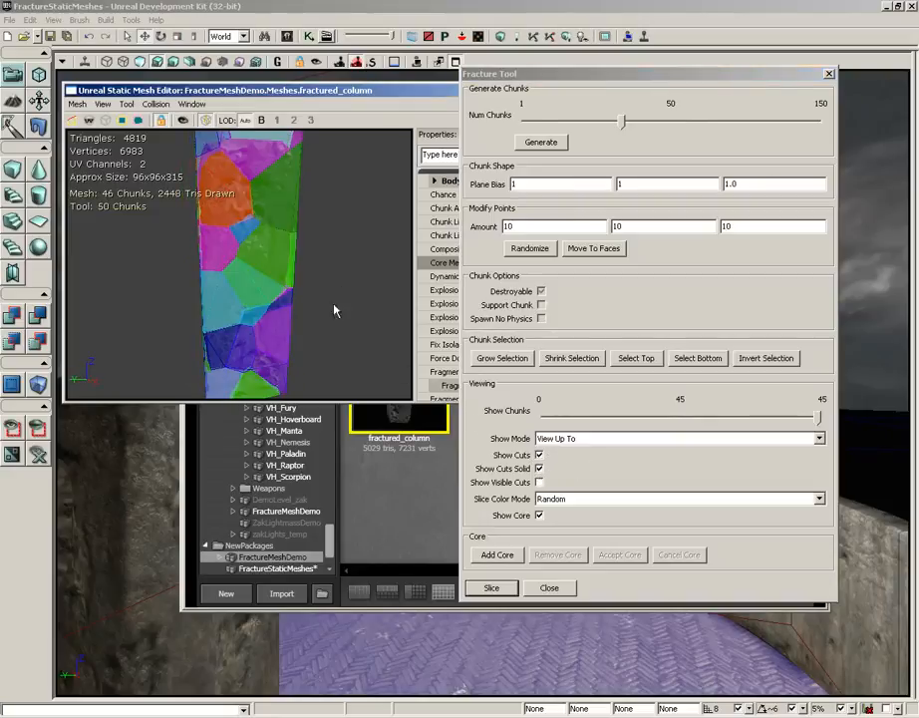
mouse_move(335, 308)
left_mouse_down()
mouse_move(187, 288)
mouse_move(337, 310)
left_mouse_up()
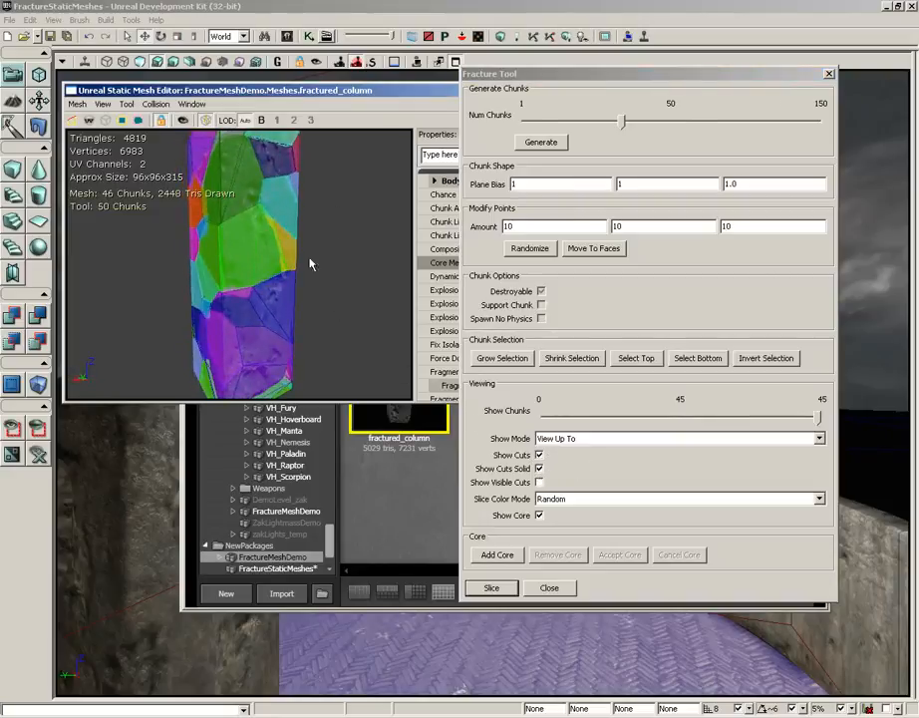
left_click(539, 470)
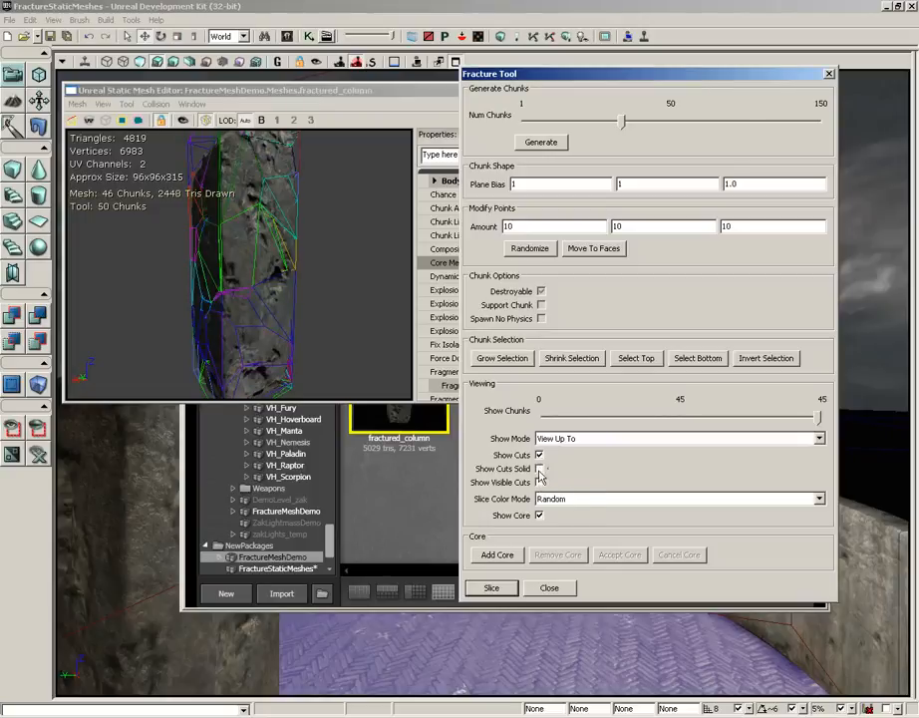
- Hide the cuts, enable Show Visible Cuts to inspect the column from another side, and disable it again
left_click(540, 456)
left_click_drag(357, 326, 549, 366)
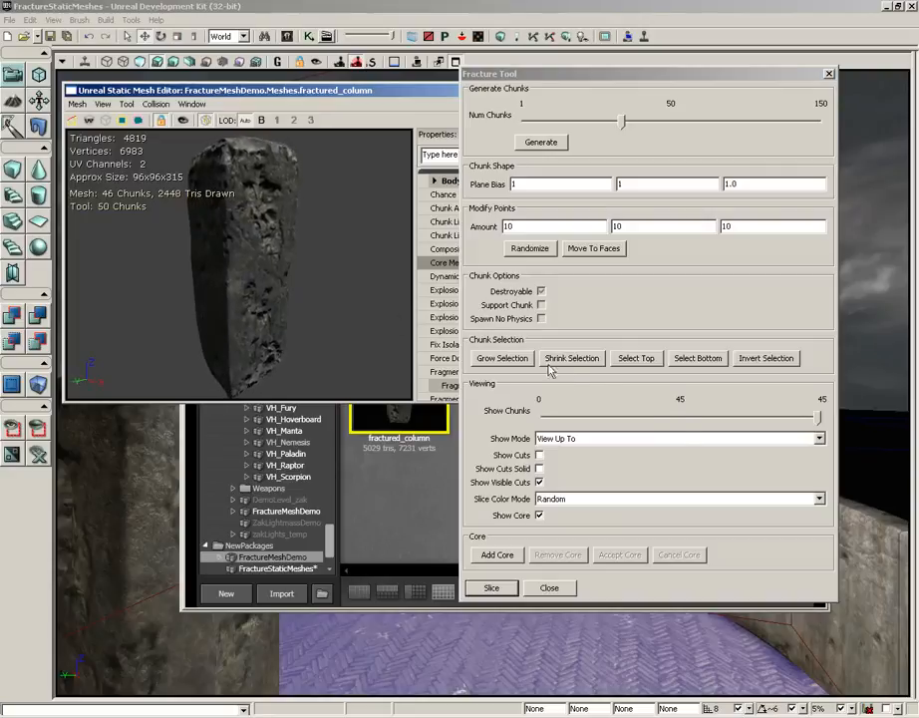
left_click(538, 482)
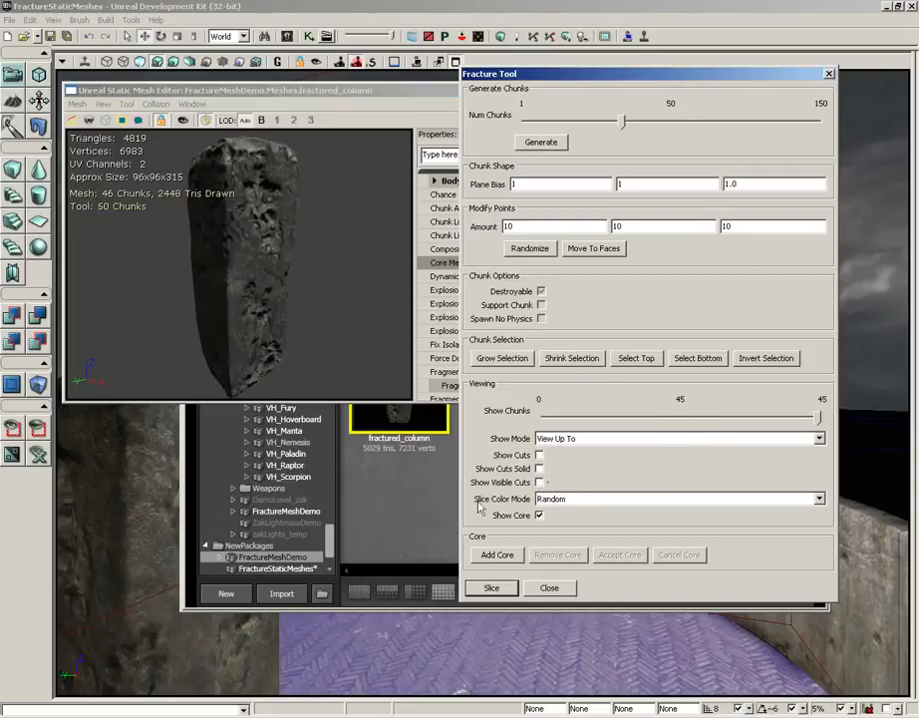
- Show the cuts and set the slice color mode to Support Chunks, viewing the column from another angle
left_click(540, 455)
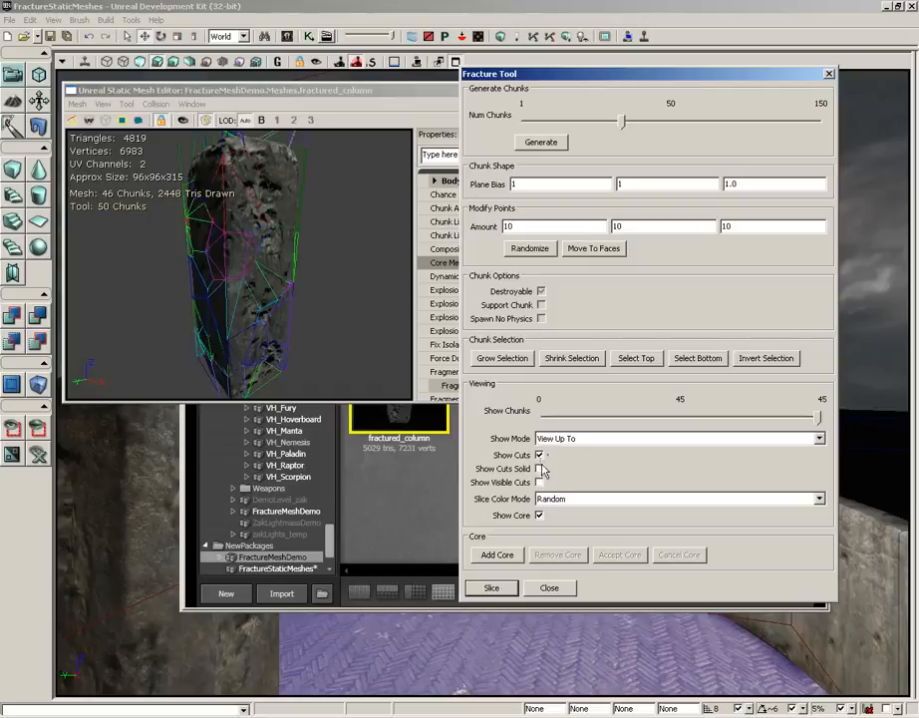
left_click(561, 498)
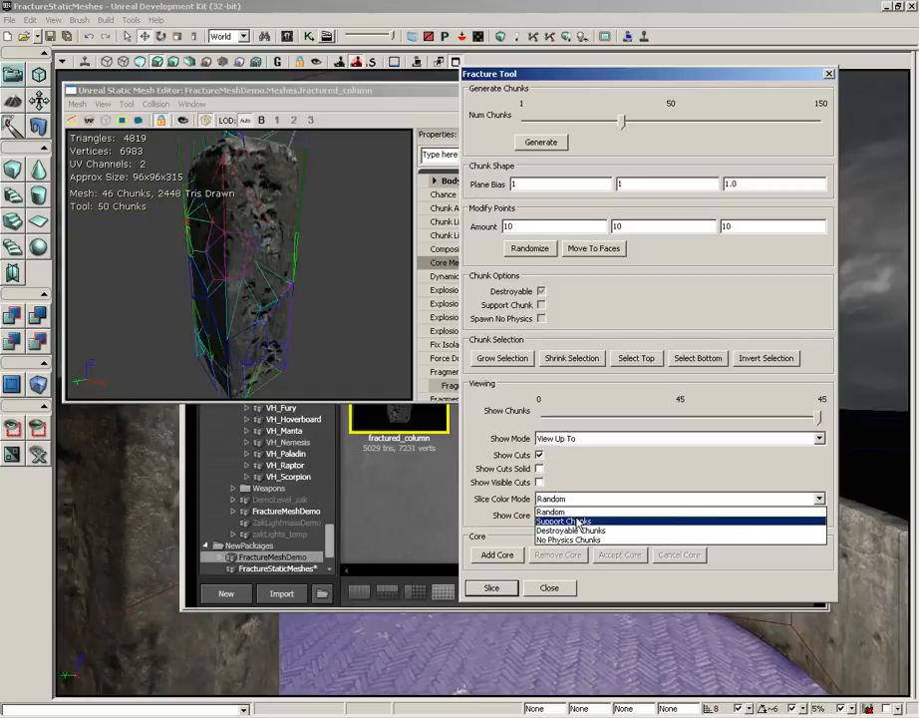
left_click(577, 520)
left_click_drag(334, 237, 260, 283)
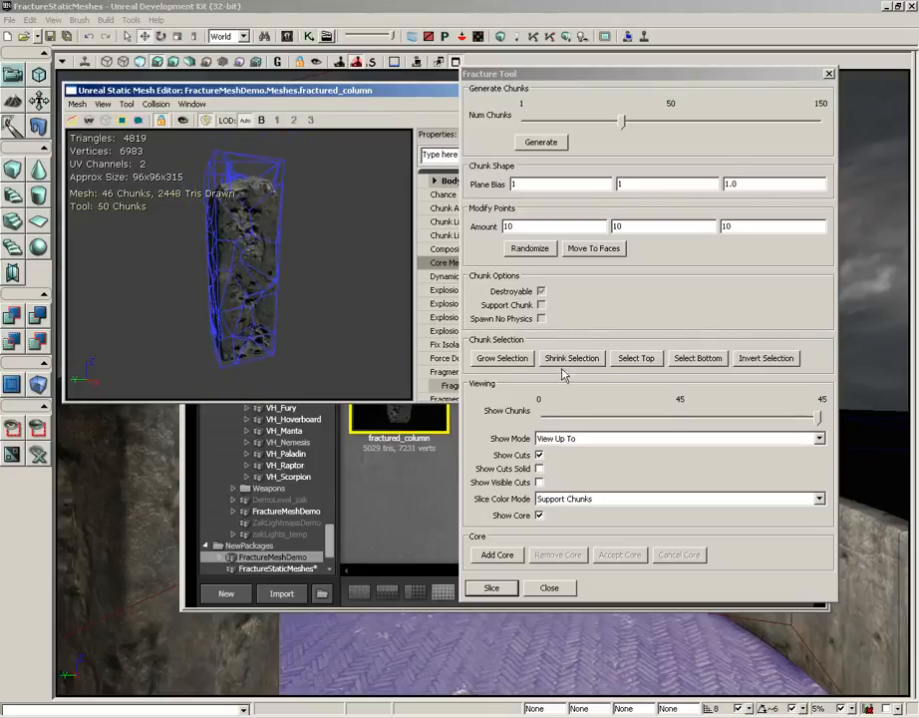
- Select the column's bottom chunks, make them non-destroyable support chunks, and clear the selection
left_click(695, 360)
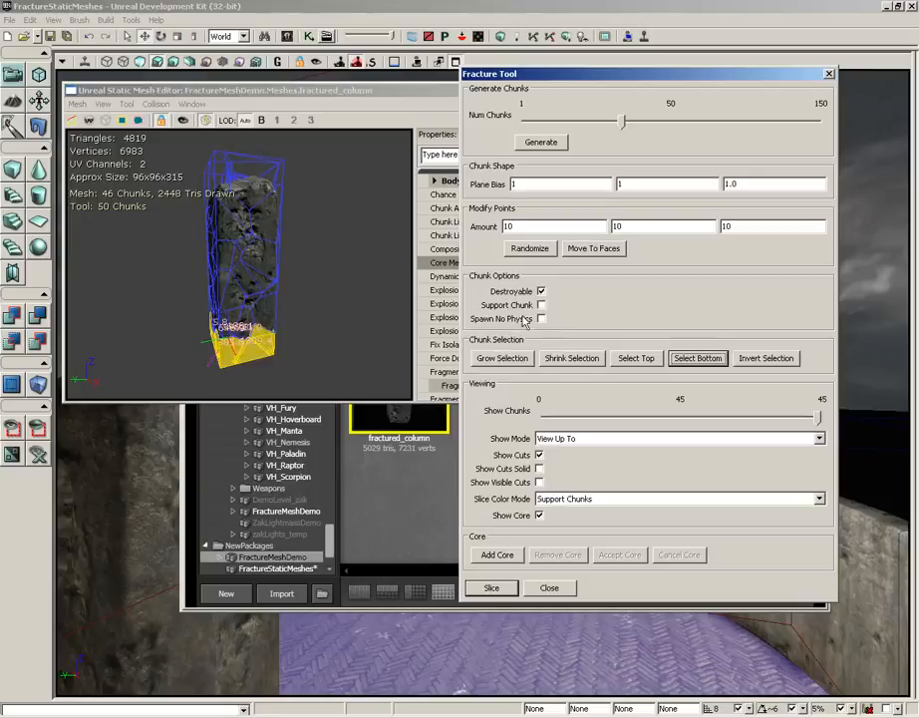
left_click(541, 292)
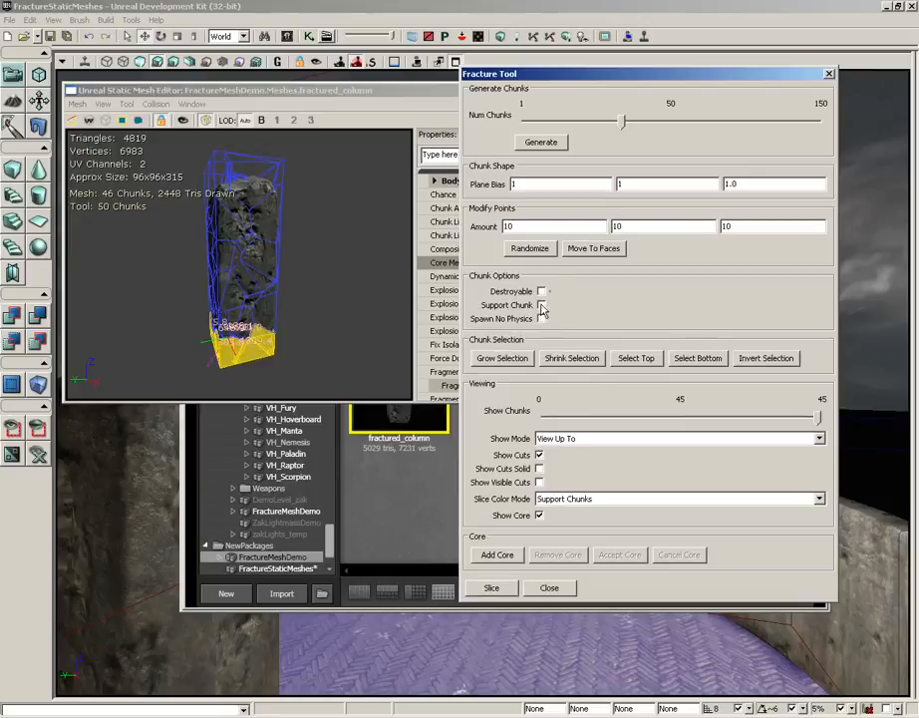
left_click(541, 307)
left_click_drag(364, 297, 334, 302)
left_click(330, 289)
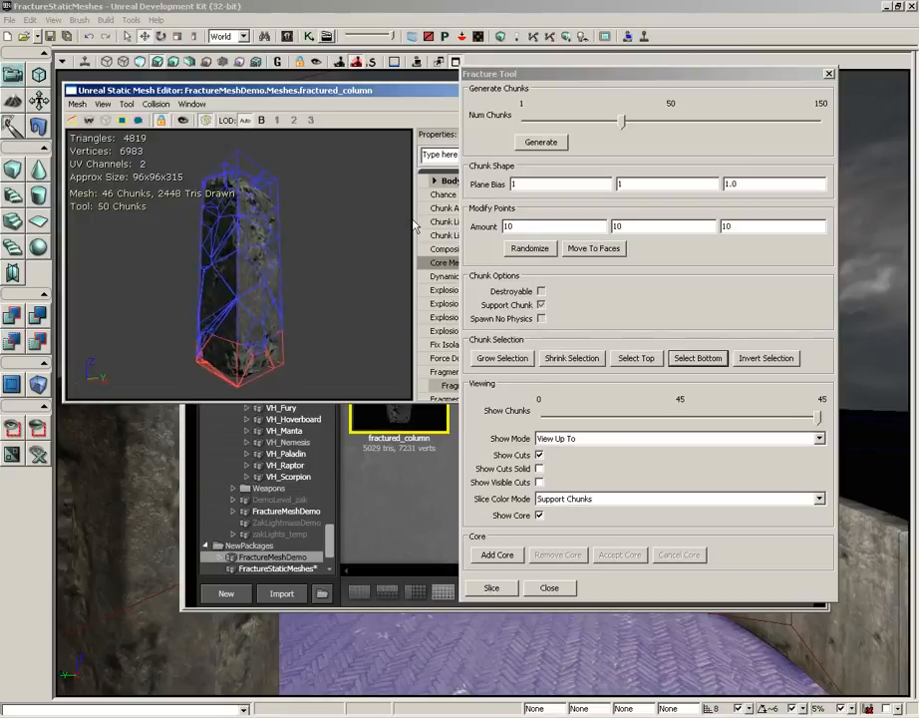
- Show the cuts as solid volumes and set the slice color mode to Destroyable Chunks
left_click(540, 468)
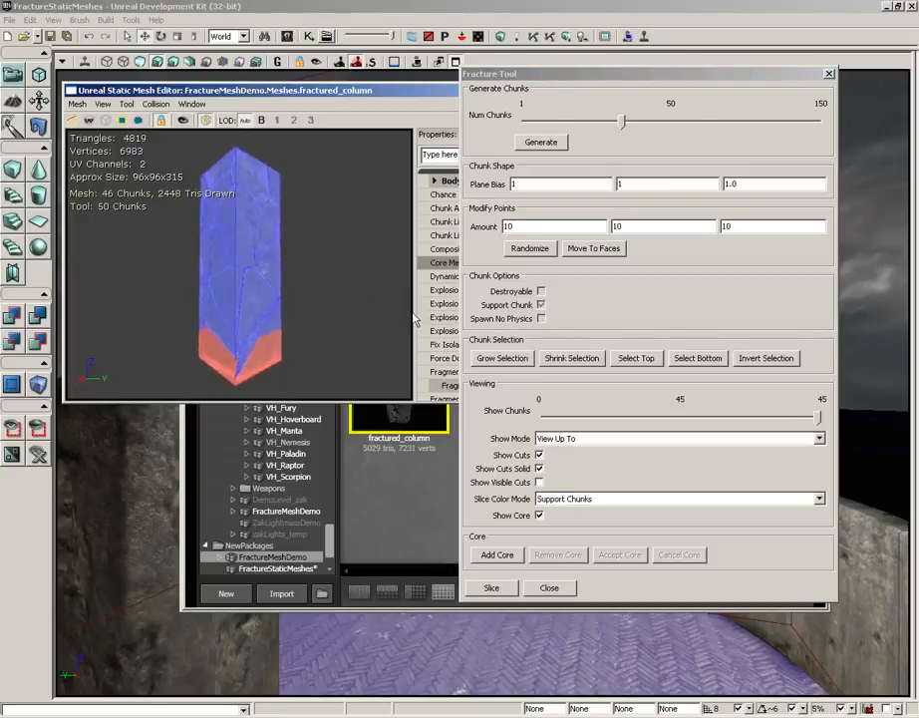
left_click_drag(416, 319, 353, 319)
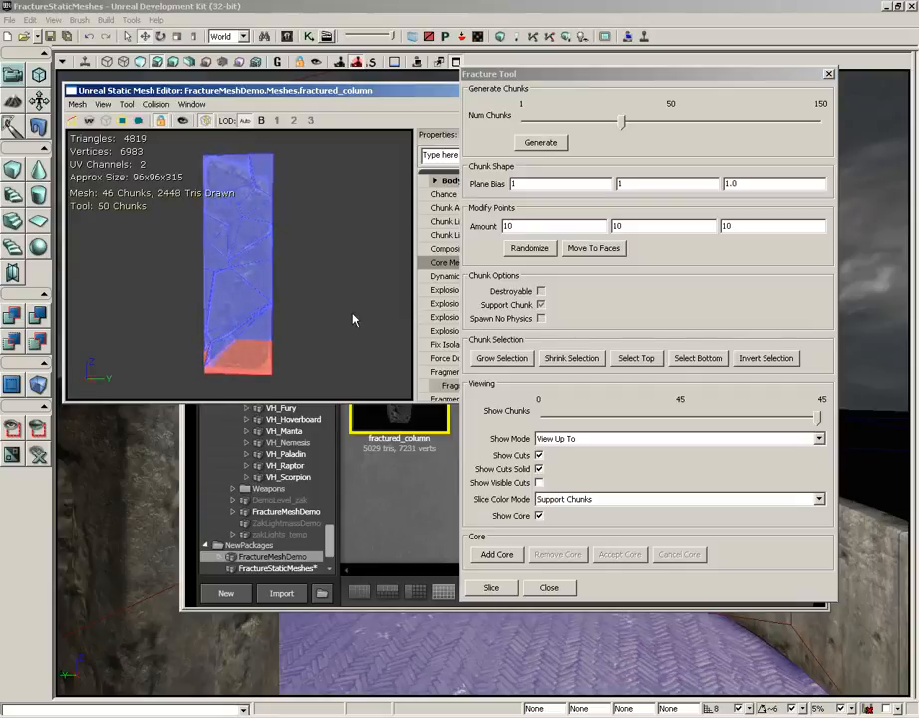
left_click(573, 498)
left_click(566, 530)
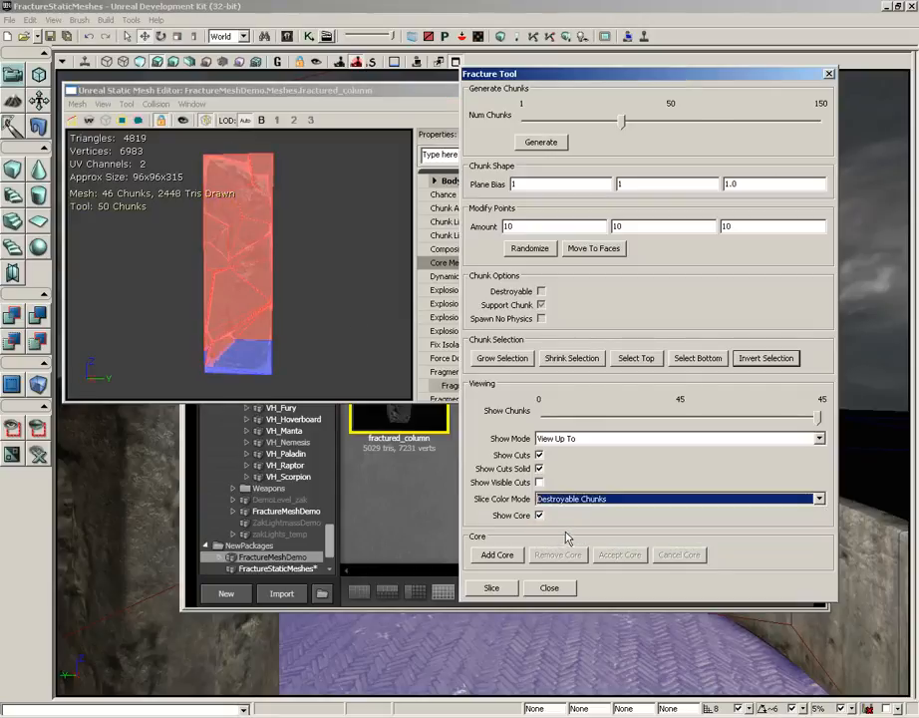
- Color the slices by No Physics Chunks to inspect the column, and return the slice color mode to Random
left_click(592, 498)
left_click(580, 540)
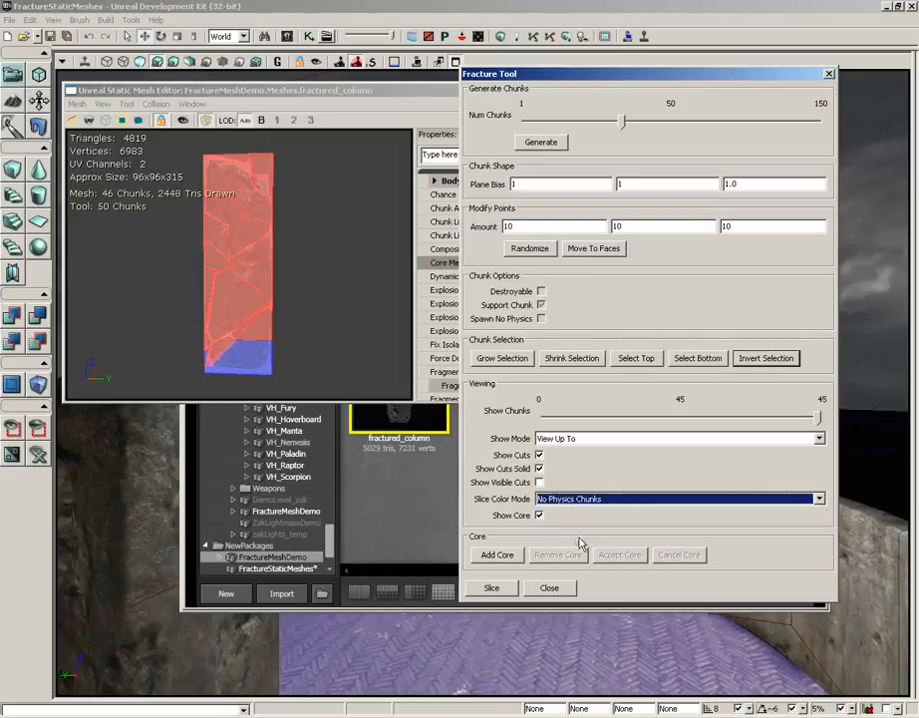
left_click_drag(339, 279, 149, 282)
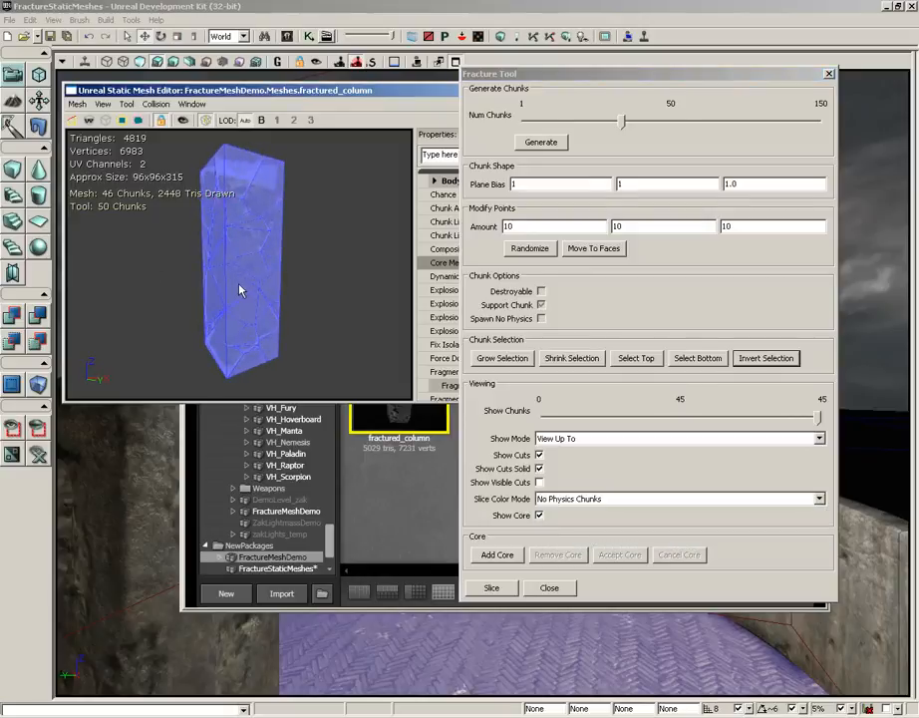
left_click(563, 500)
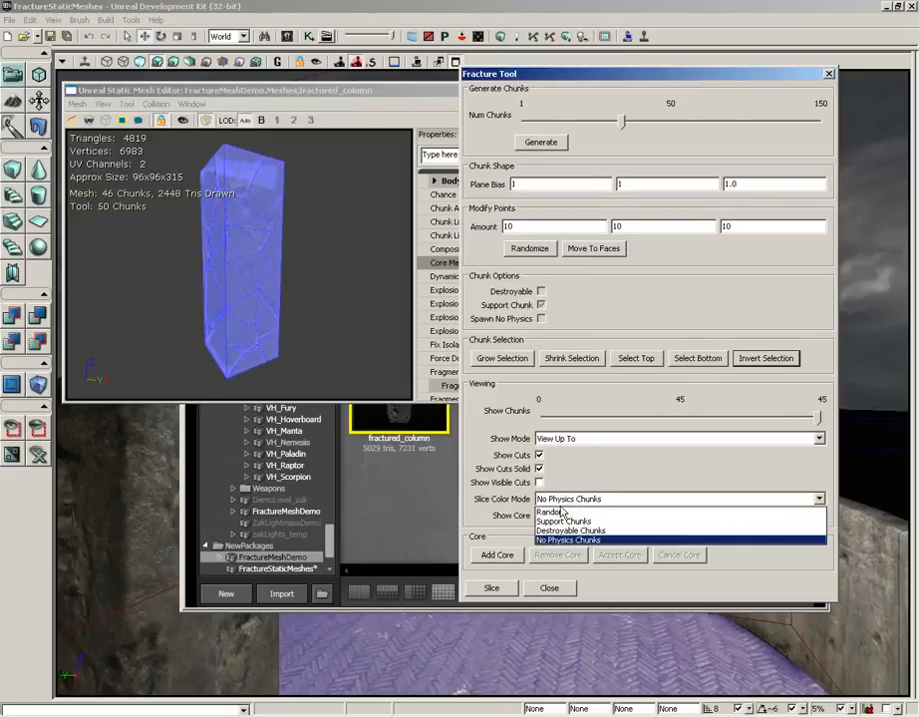
left_click(554, 511)
left_click_drag(284, 257, 279, 311)
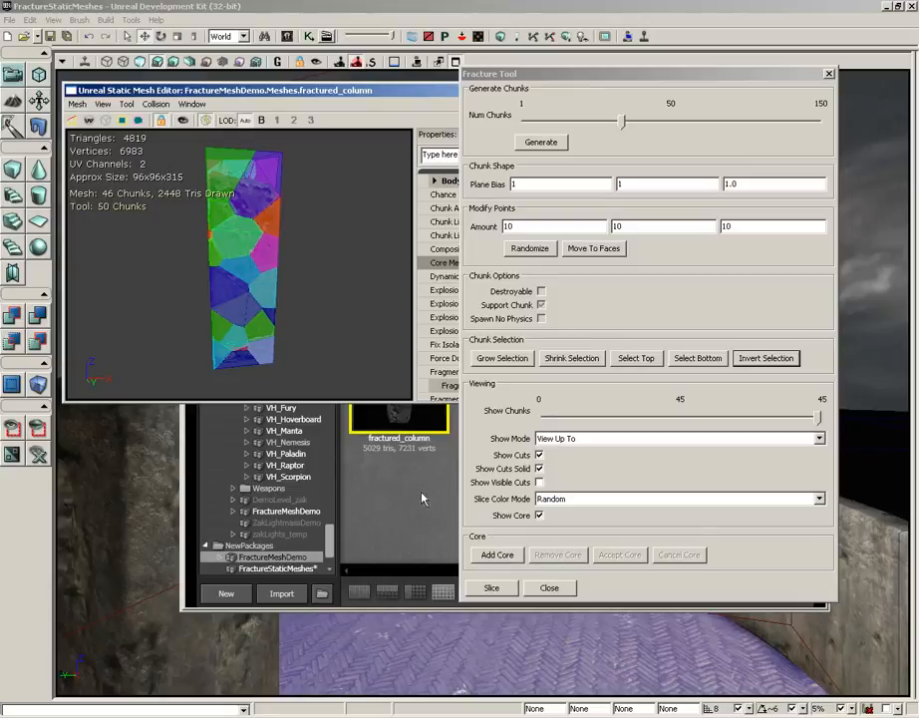
- Slice the column with the current settings and close the Fracture Tool, mesh editor and Content Browser to view the column in the level
left_click(492, 587)
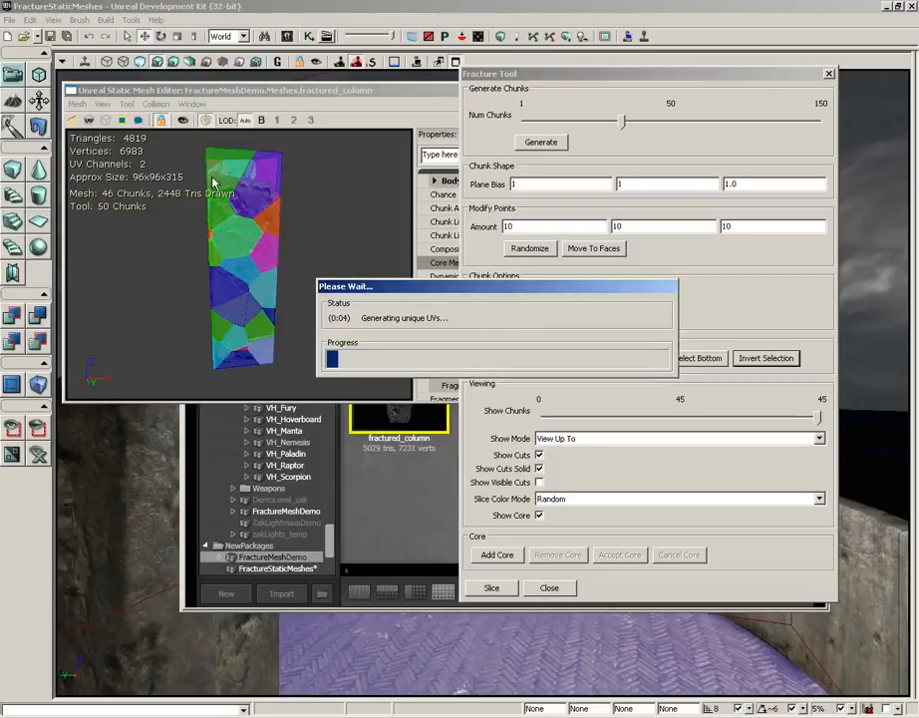
left_click(828, 75)
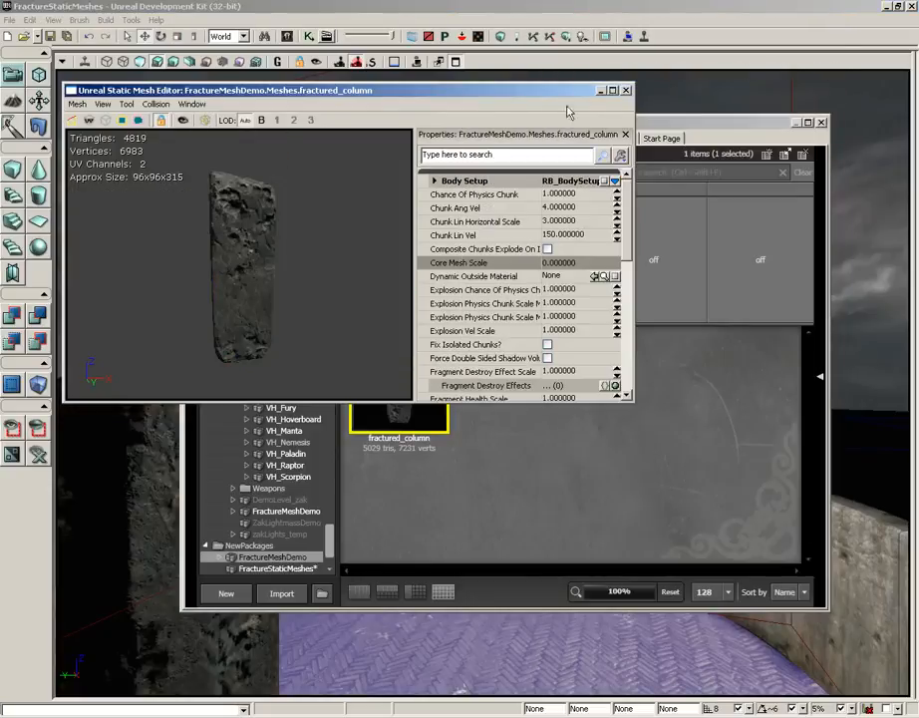
left_click(626, 90)
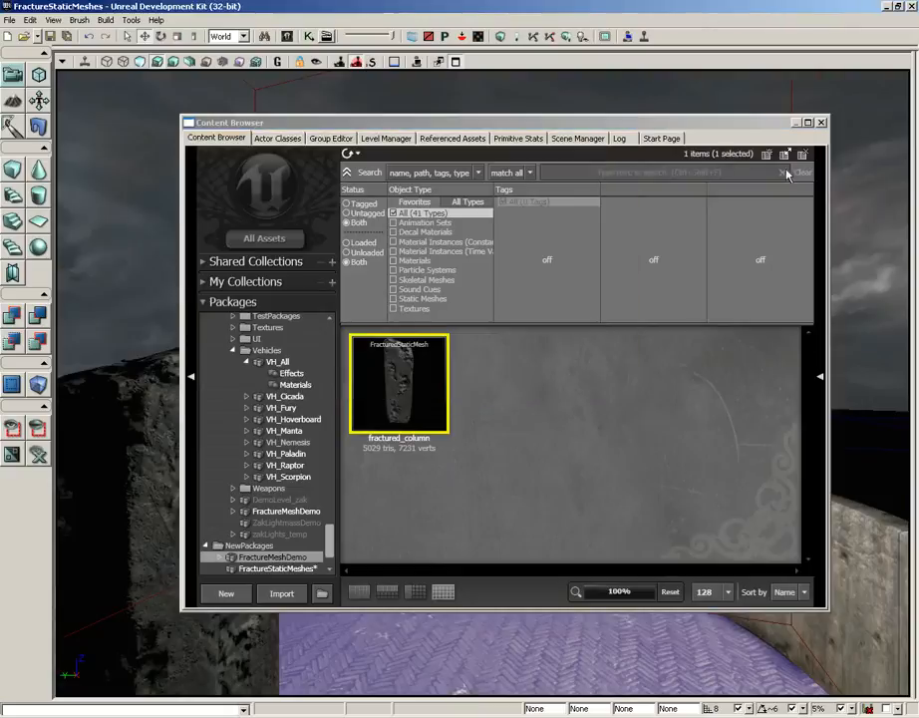
left_click(820, 122)
right_click_drag(651, 326, 502, 348)
middle_click_drag(501, 348, 485, 287)
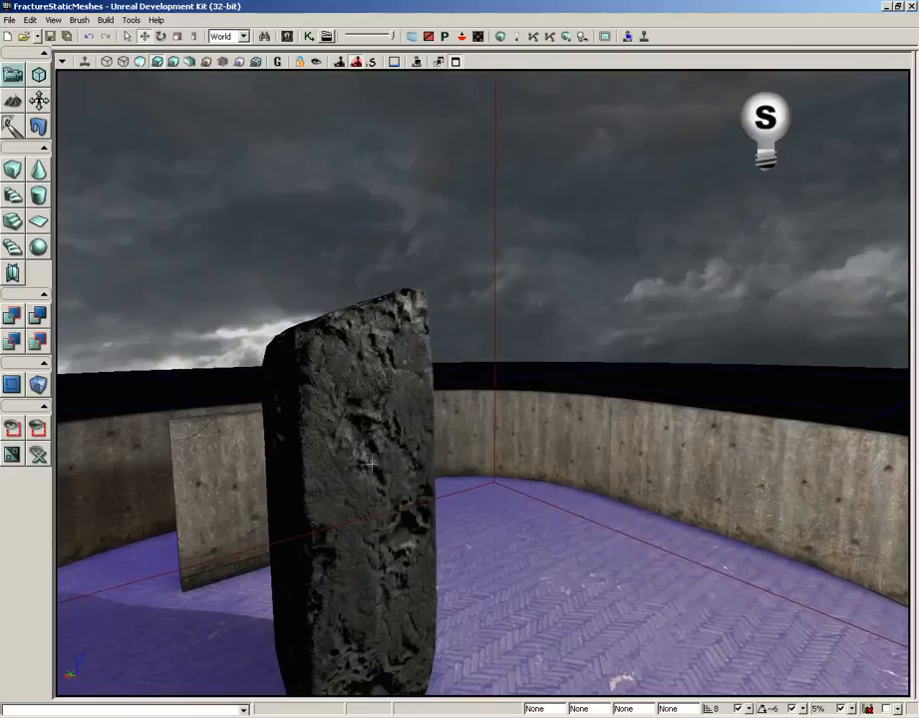